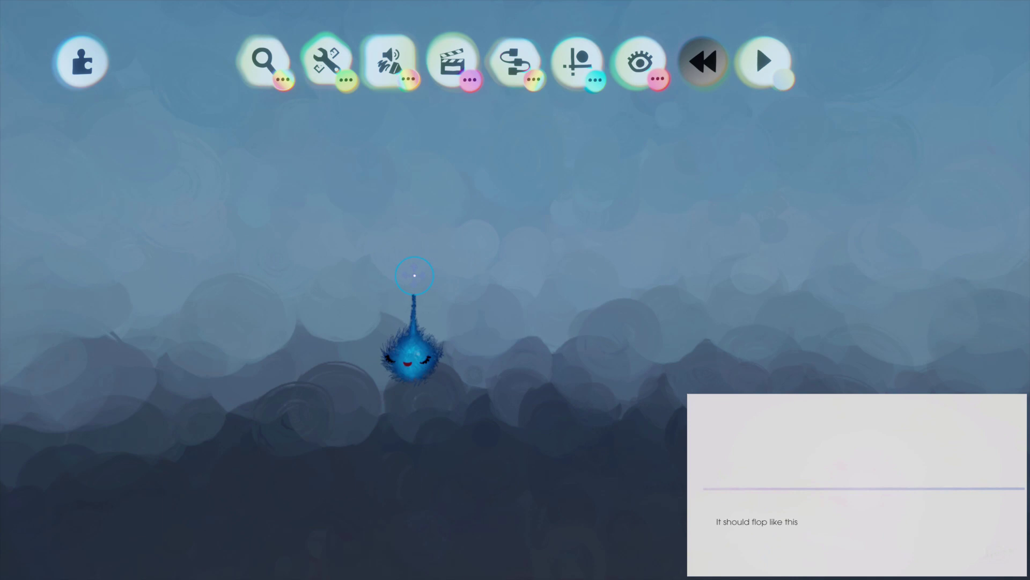
Enter paint mode and choose black as the paint colour
left_click(416, 65)
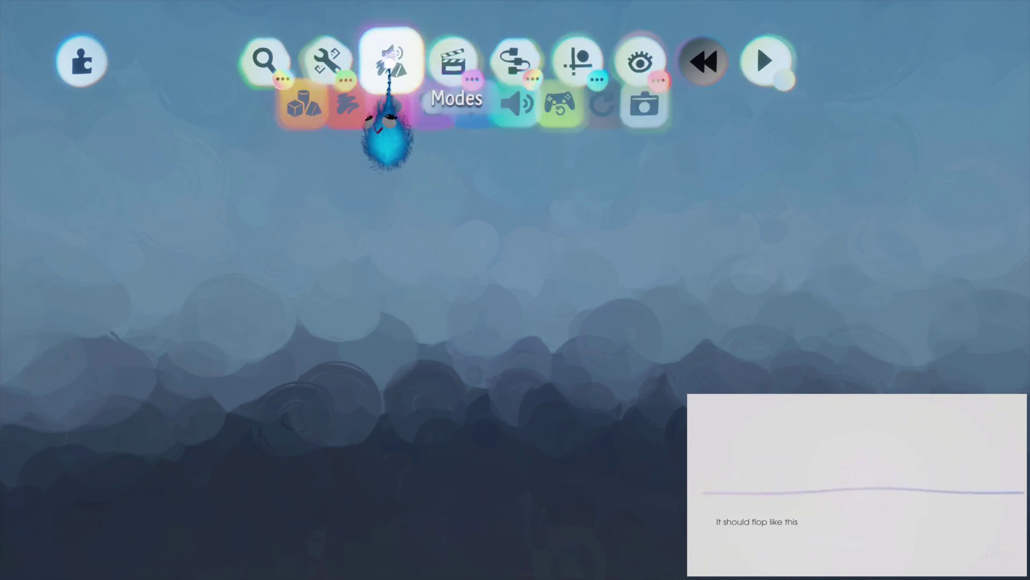
left_click(329, 122)
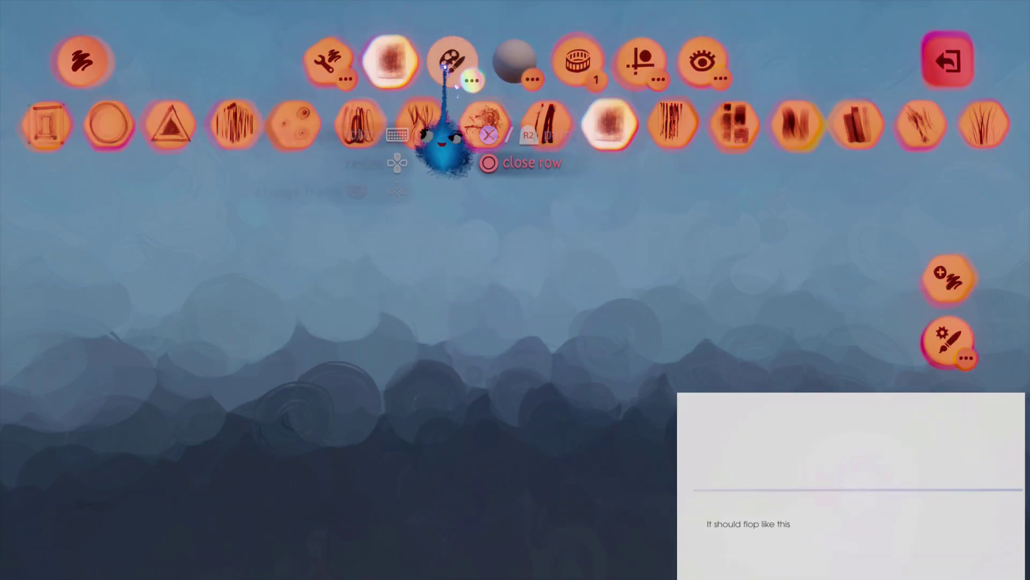
left_click(453, 60)
left_click(421, 124)
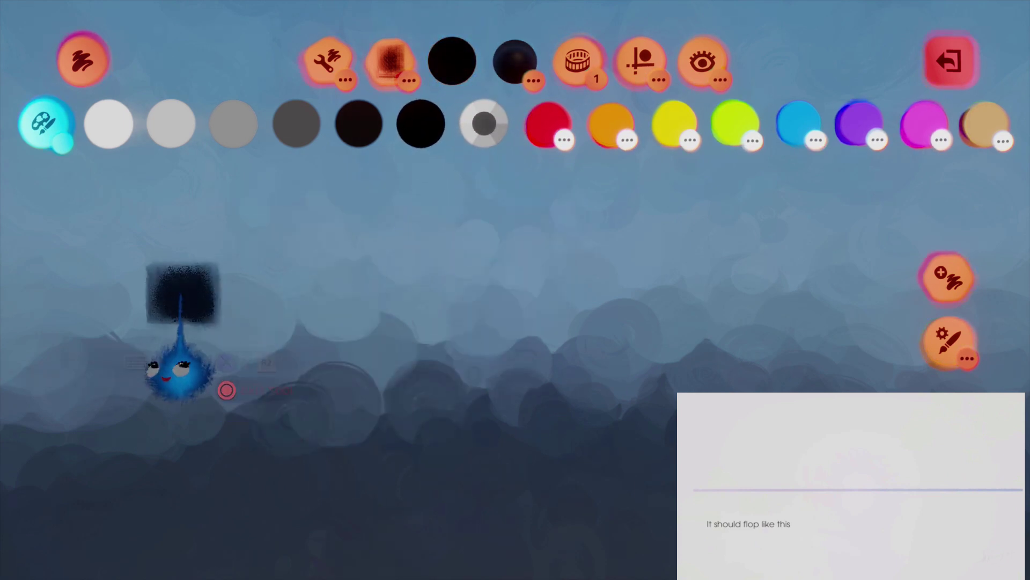
Paint a long straight horizontal row of black flecks with the Rule Flecks tool and leave paint mode
left_click(327, 60)
left_click(765, 124)
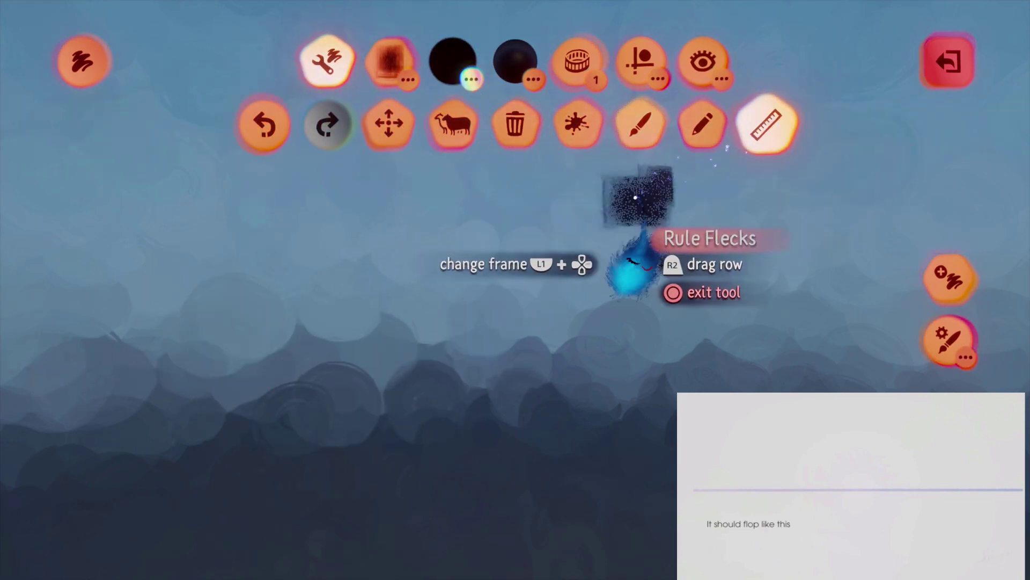
left_click_drag(129, 306, 884, 306)
key("Escape")
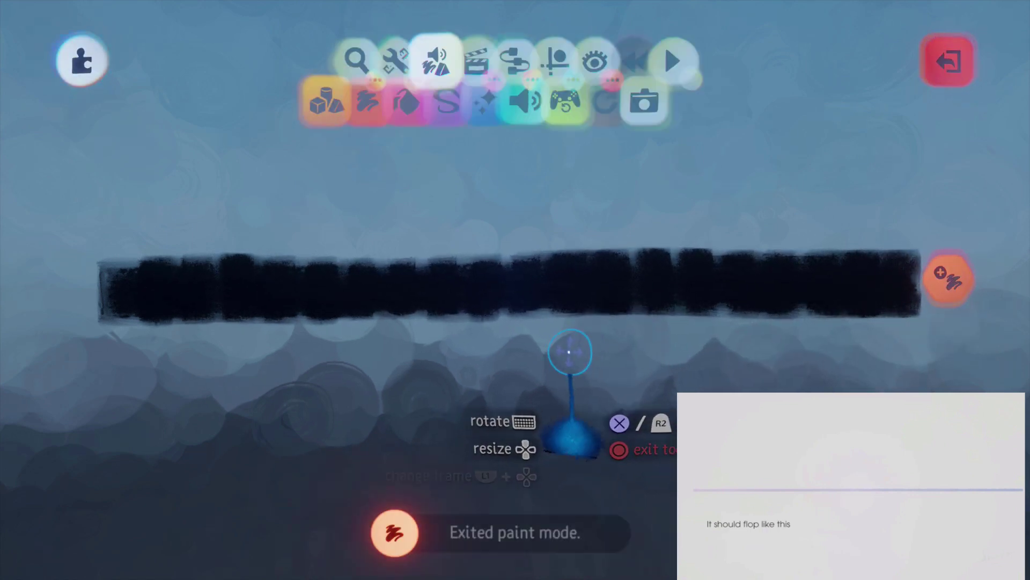
Inspect the painting's physical properties, close them, and move the black stroke lower in the scene
right_click(527, 288)
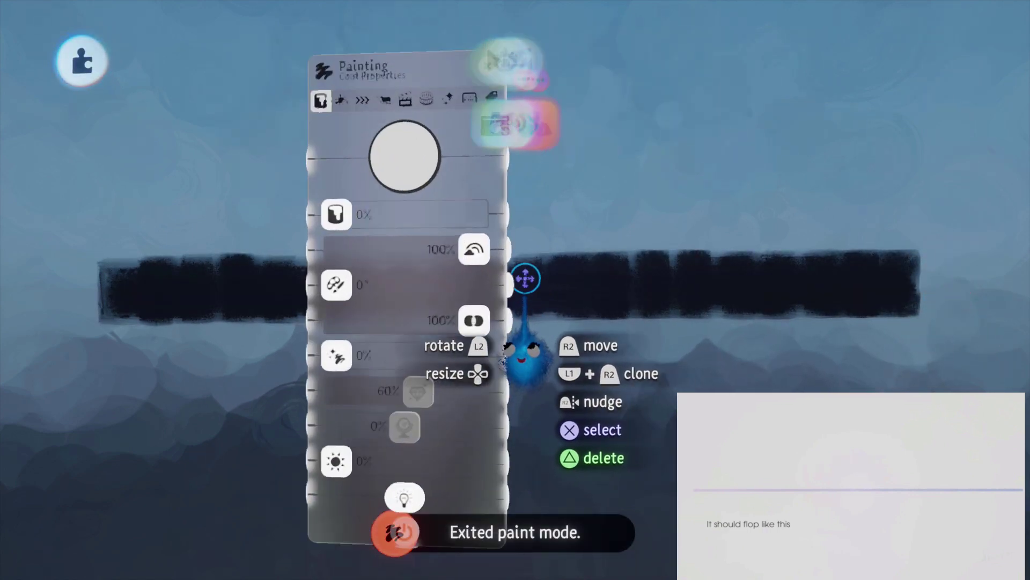
left_click(465, 93)
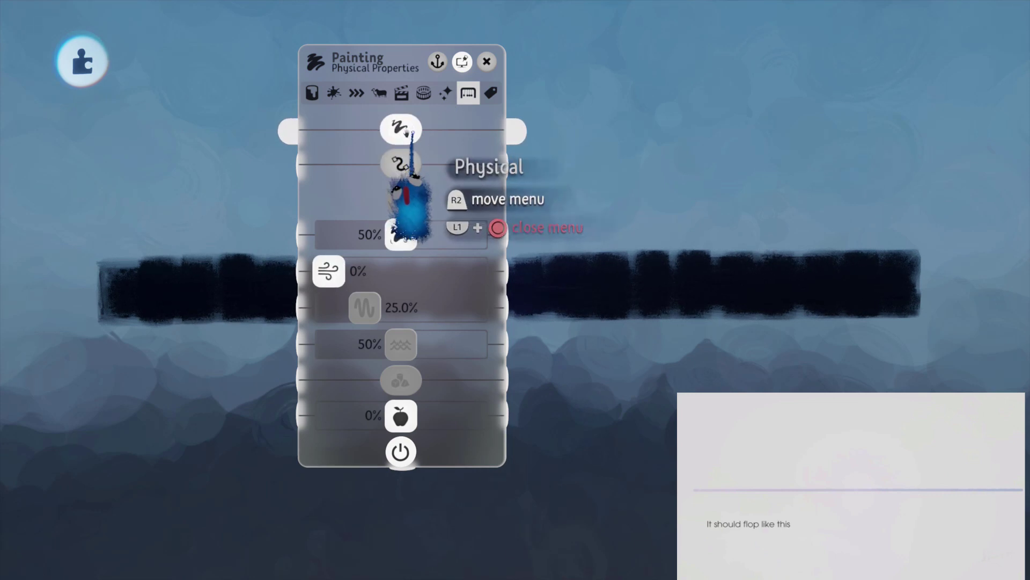
left_click(486, 62)
mouse_move(496, 290)
left_mouse_down()
mouse_move(511, 104)
mouse_move(483, 405)
mouse_move(488, 397)
left_mouse_up()
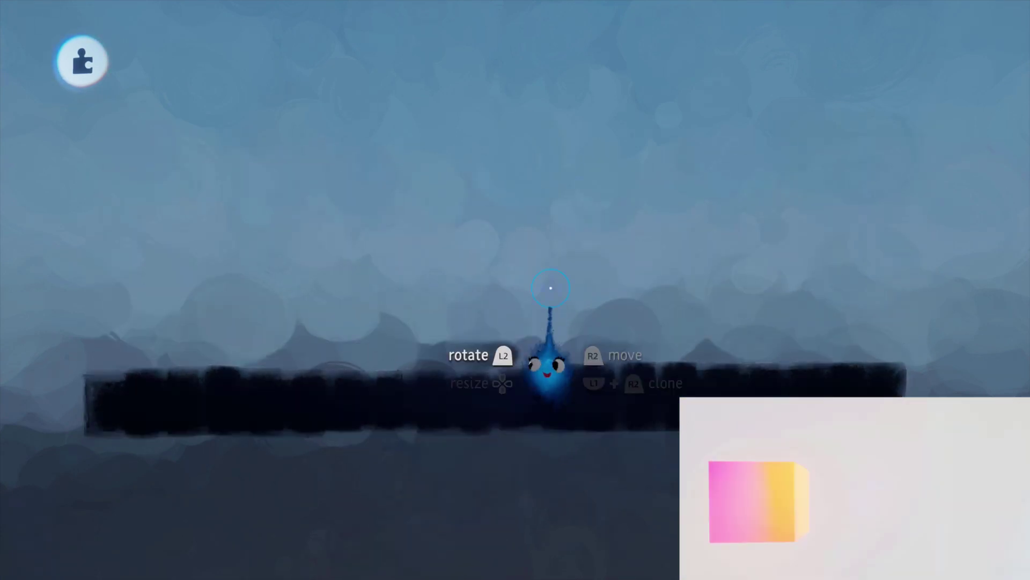
Stamp a cube above the black stroke in sculpt mode and return to the scene
key("s")
left_click(264, 125)
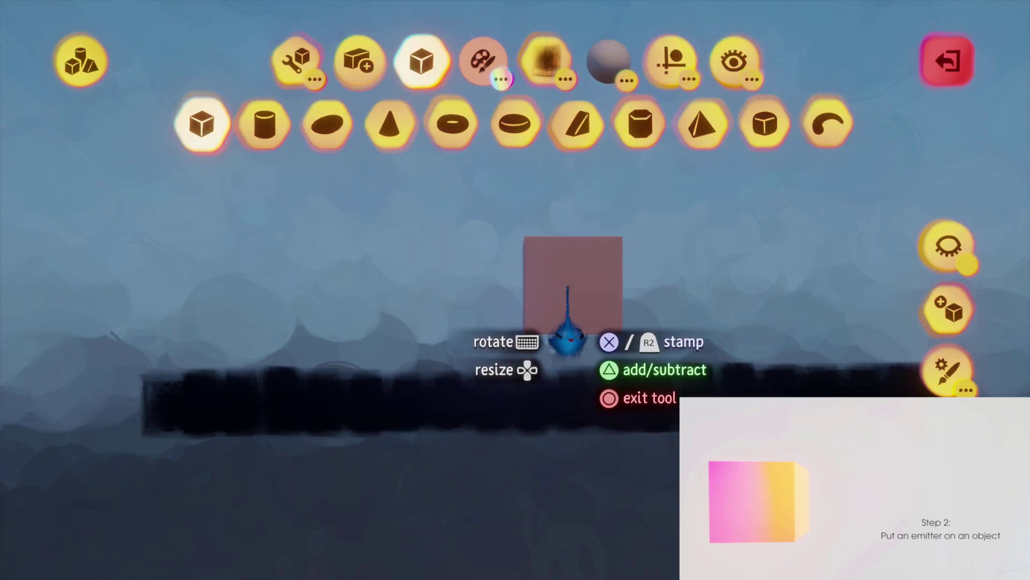
left_click(559, 294)
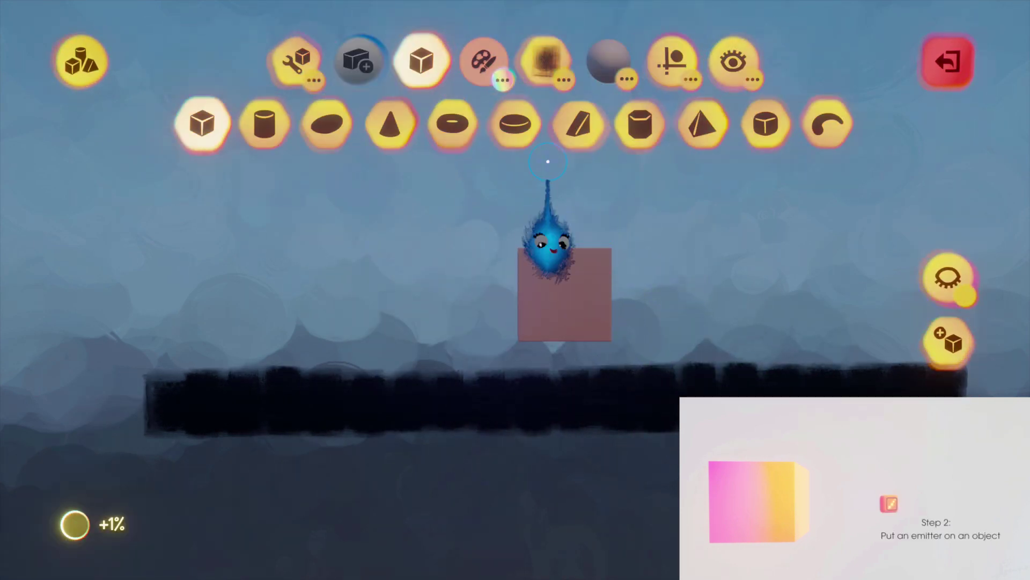
key("Escape")
Attach an Emitter gadget to the front face of the cube
left_click(516, 66)
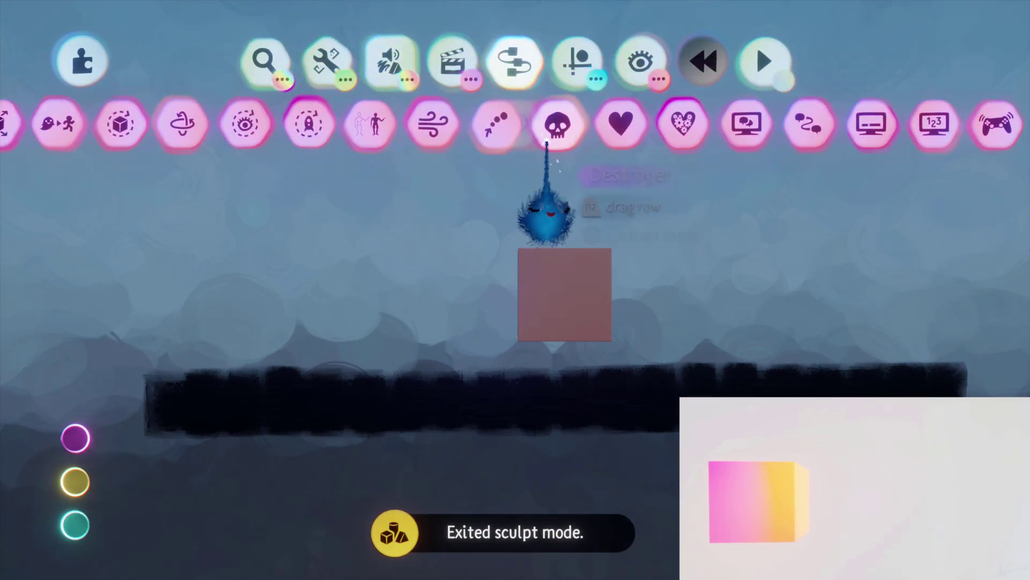
left_click(497, 125)
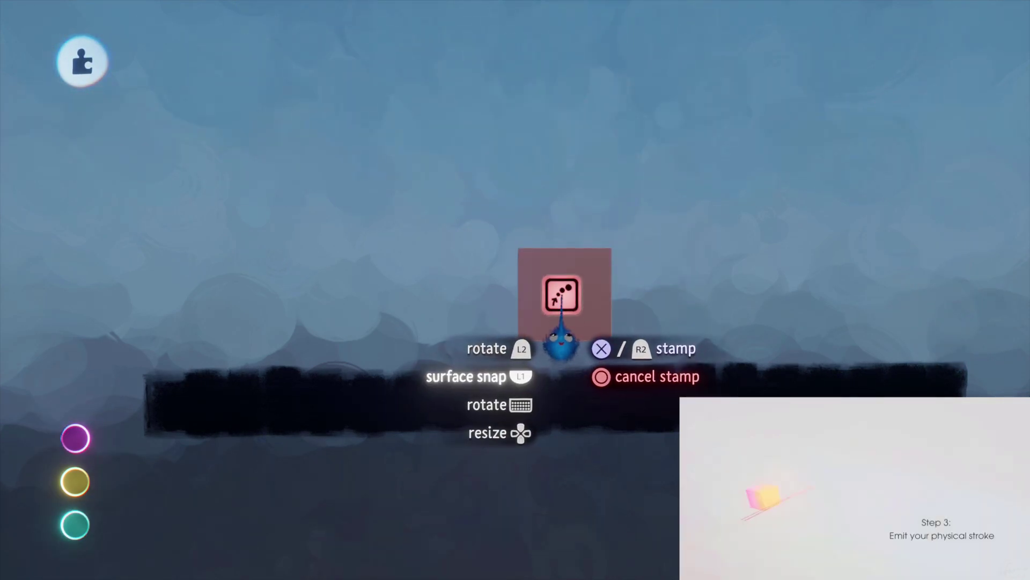
left_click(561, 365)
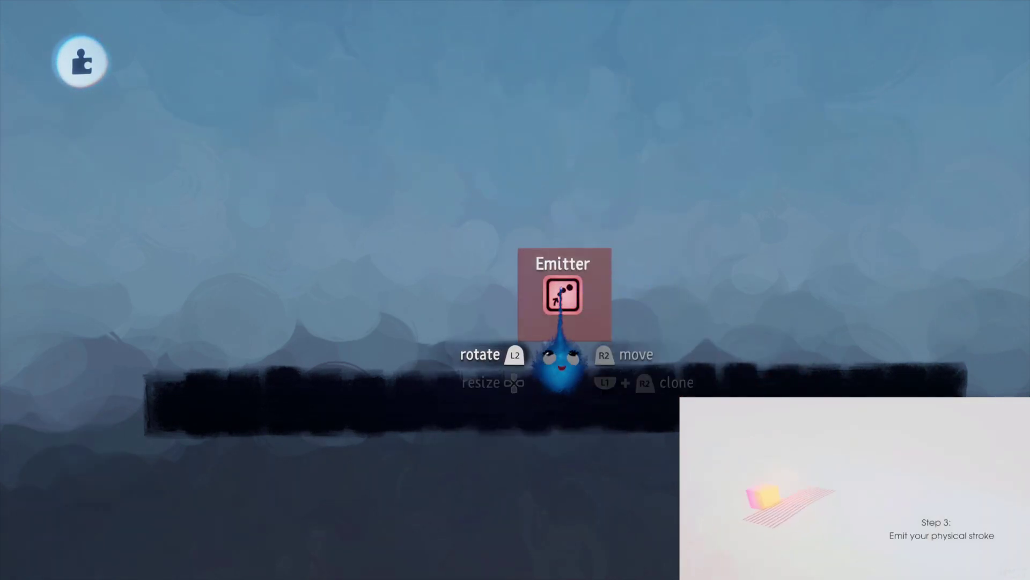
Assign the black stroke as the emitter's object to emit and lengthen the emission arrow slightly
left_click(562, 322)
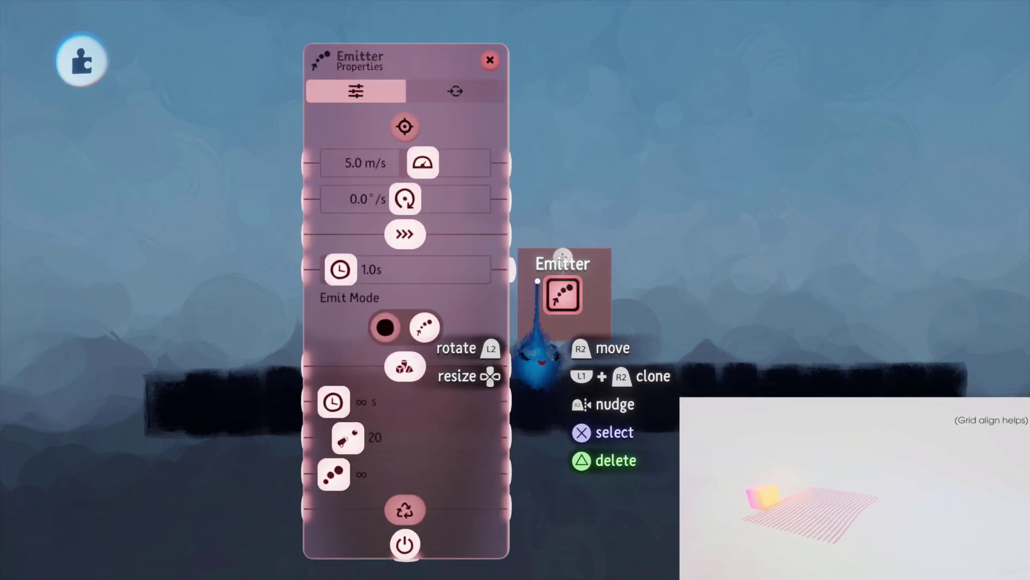
left_click(405, 126)
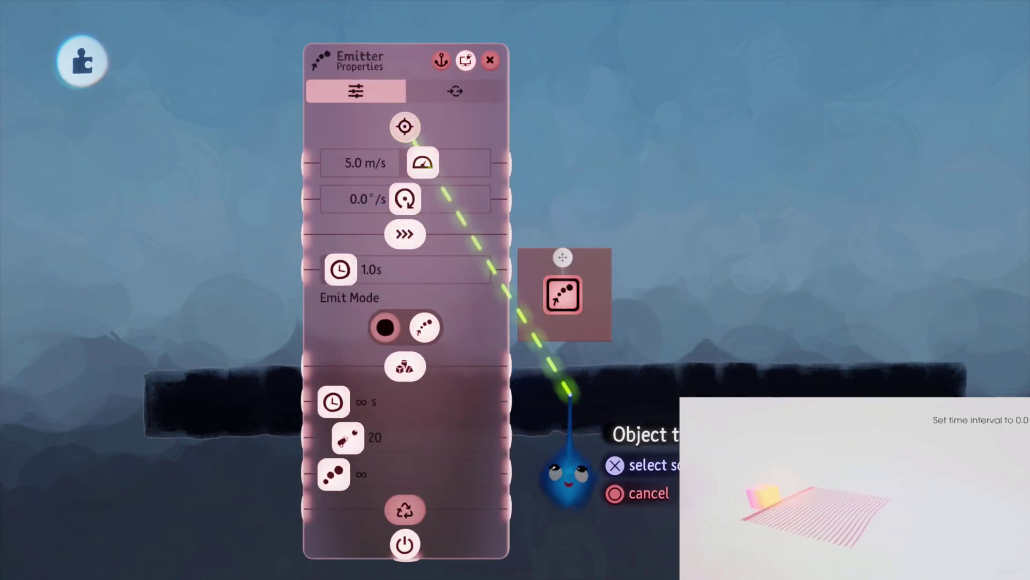
left_click(567, 397)
middle_click_drag(592, 389, 770, 400)
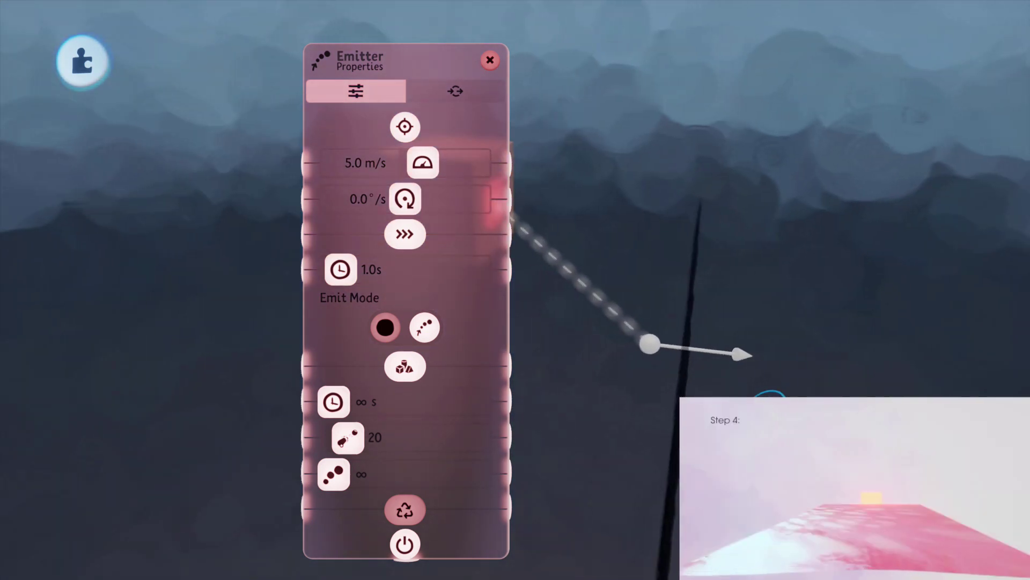
left_click_drag(752, 346, 762, 351)
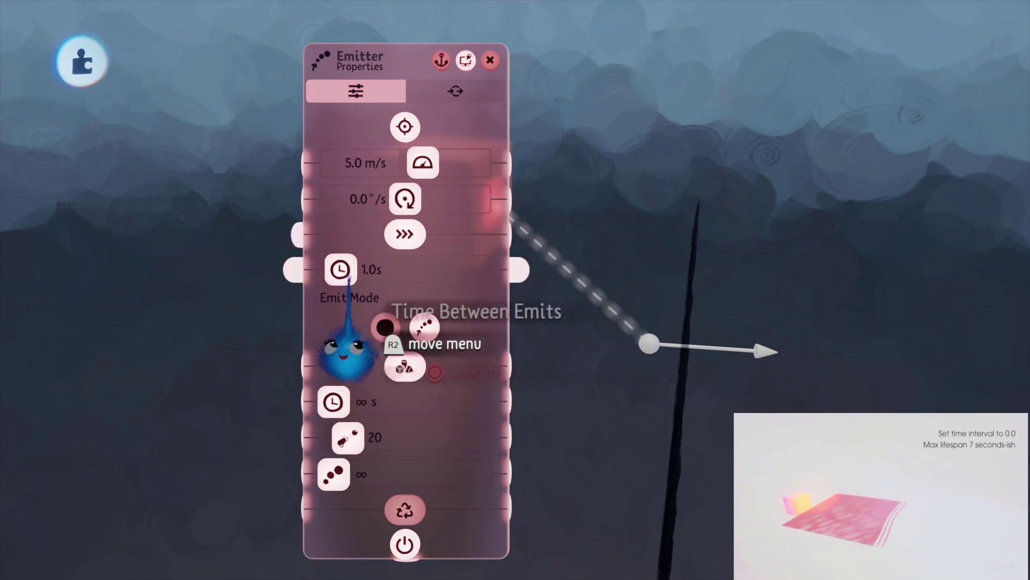
Set the emitter's Time Between Emits to 0.0 s and Emitted Object Lifetime to 7.0 s
left_click_drag(344, 271, 333, 270)
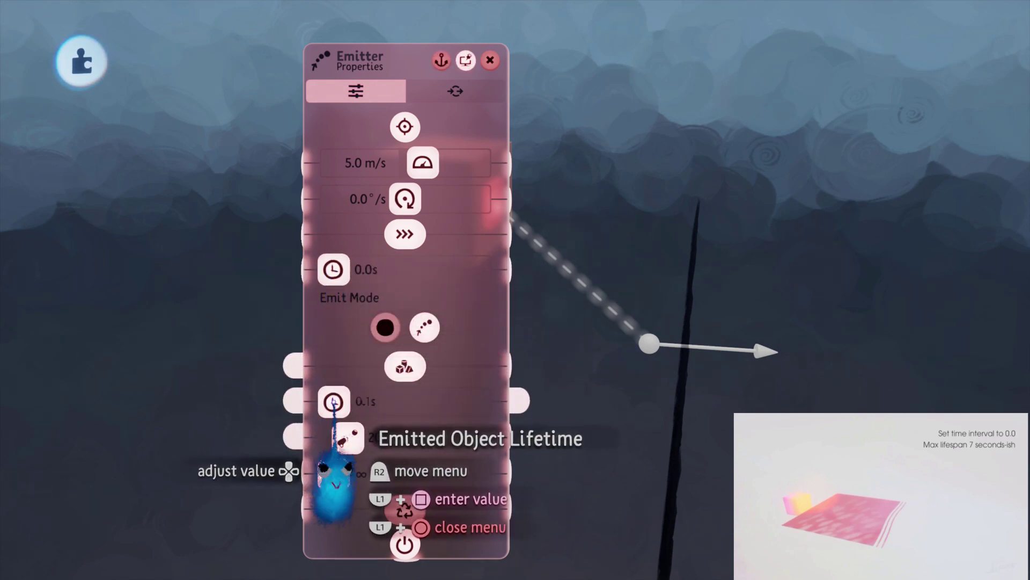
left_click_drag(333, 401, 400, 404)
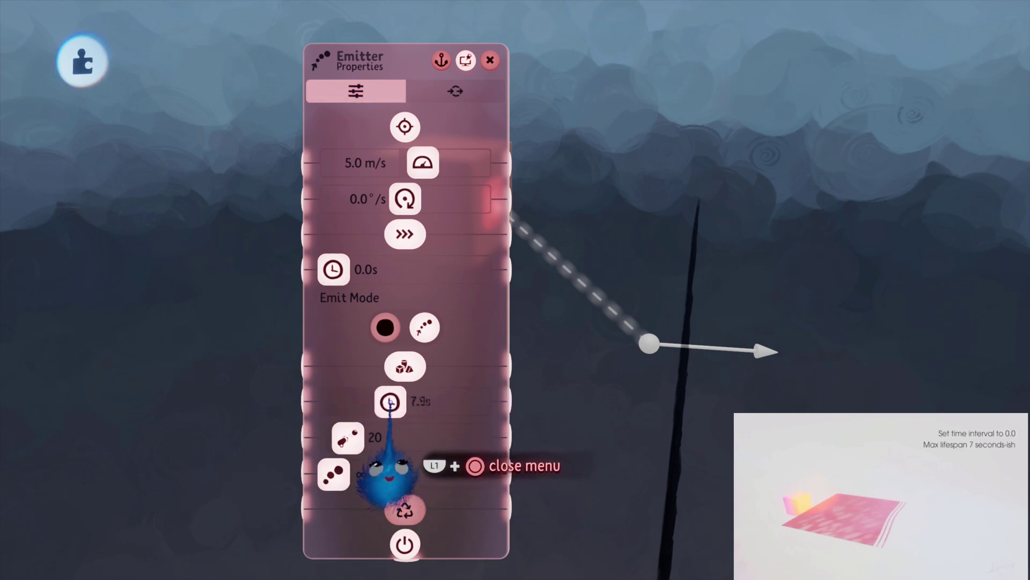
left_click_drag(383, 401, 383, 402)
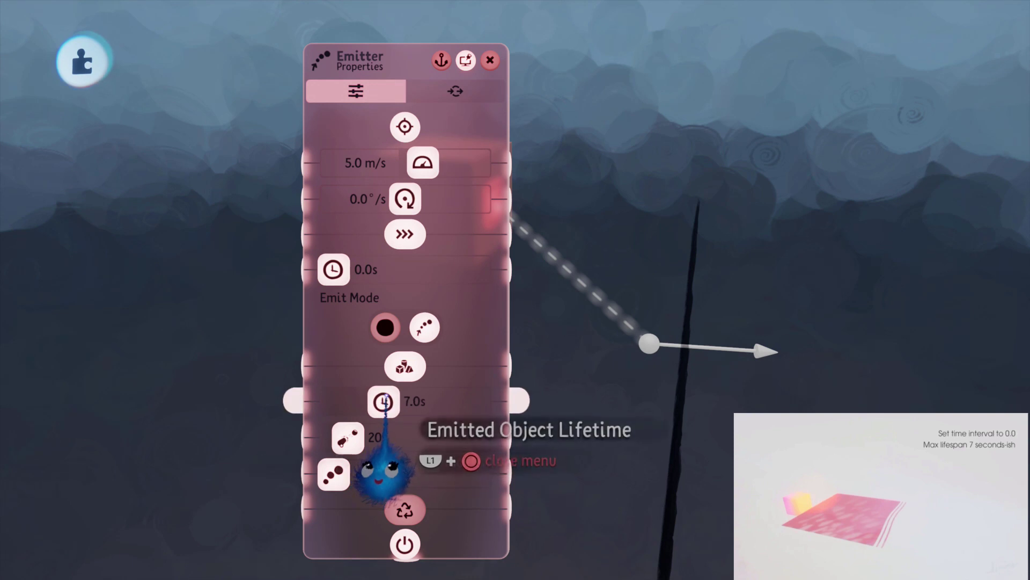
Move the emitter's settings out of the way and play the scene to examine the emitted strokes
middle_click_drag(558, 397, 542, 408)
left_click_drag(472, 399, 294, 368)
middle_click_drag(382, 356, 616, 425)
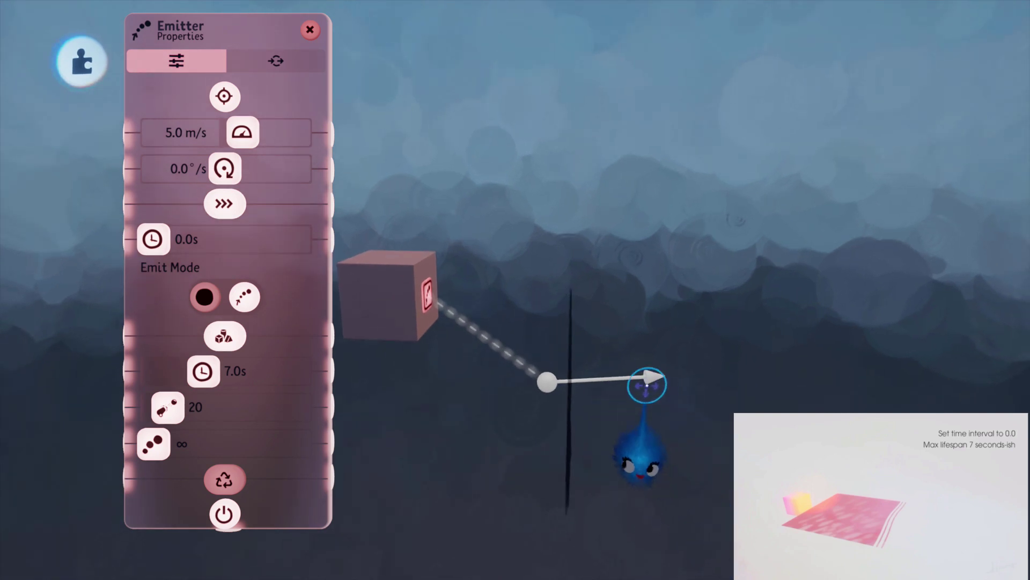
middle_click_drag(646, 385, 539, 420)
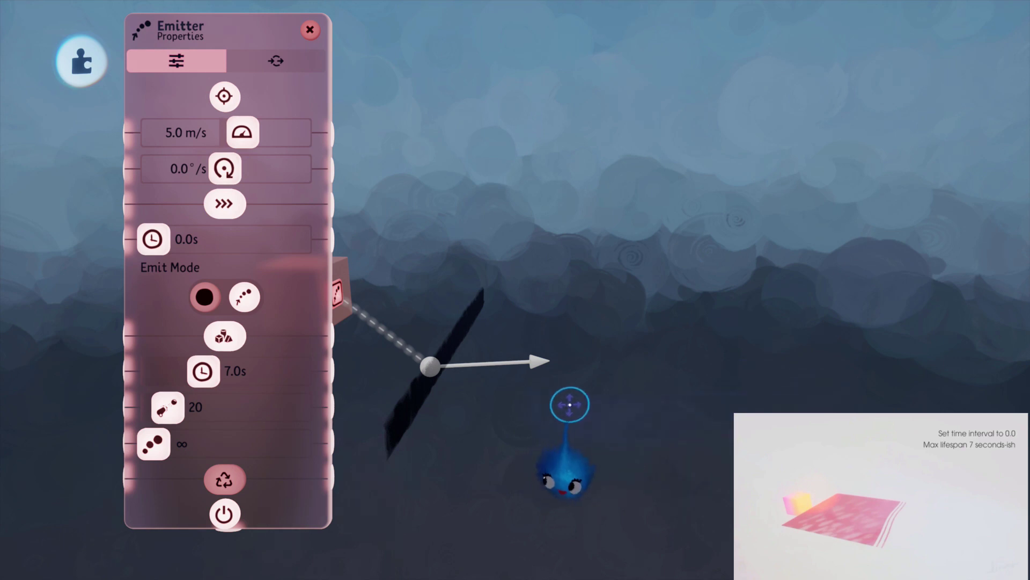
key("space")
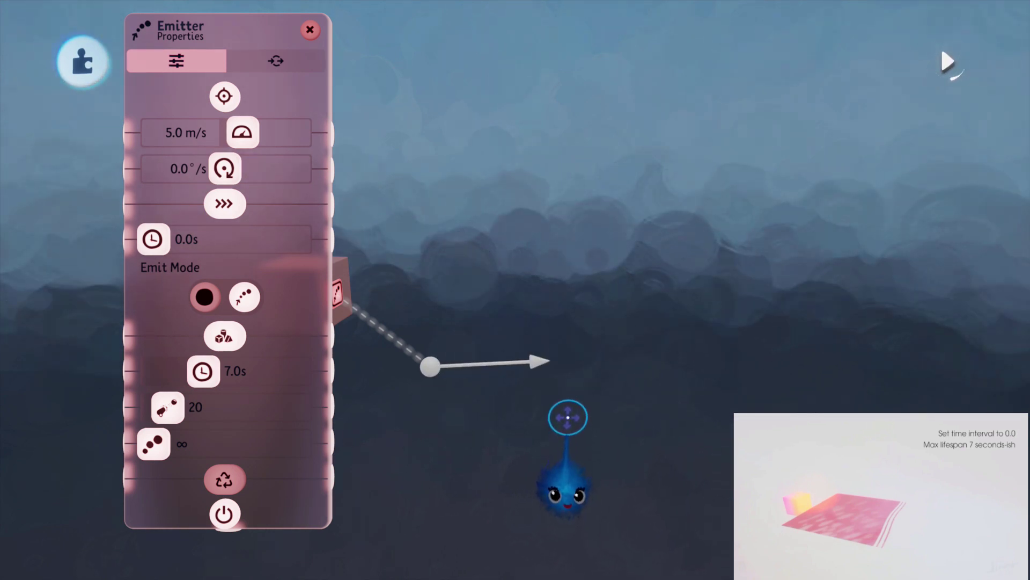
middle_click_drag(568, 411, 574, 404)
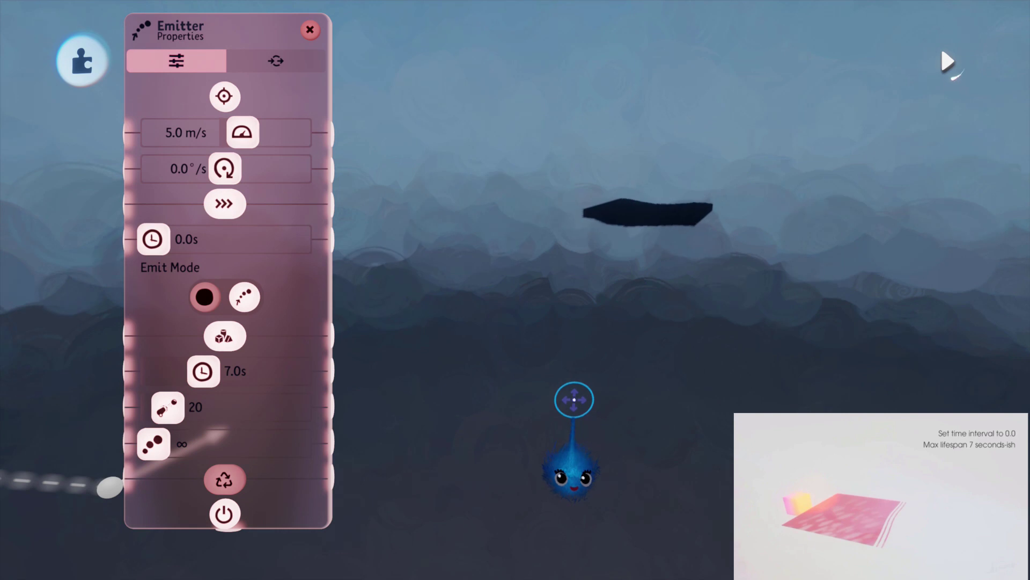
mouse_move(573, 396)
middle_mouse_down()
mouse_move(568, 384)
mouse_move(561, 390)
middle_mouse_up()
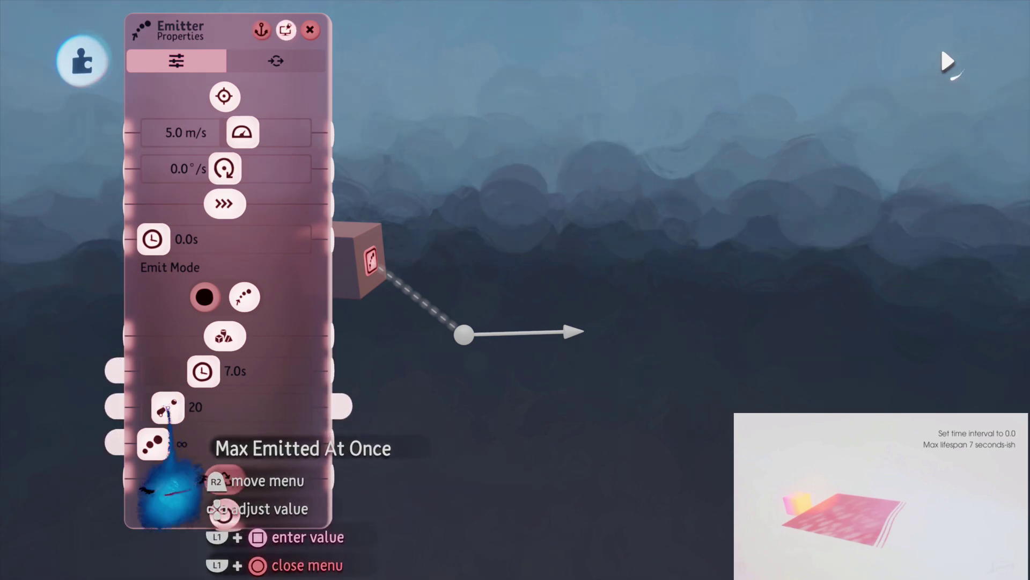
Set the emitter's Max Emitted At Once to infinite and check the emitted strip from several angles
left_click_drag(170, 410, 141, 407)
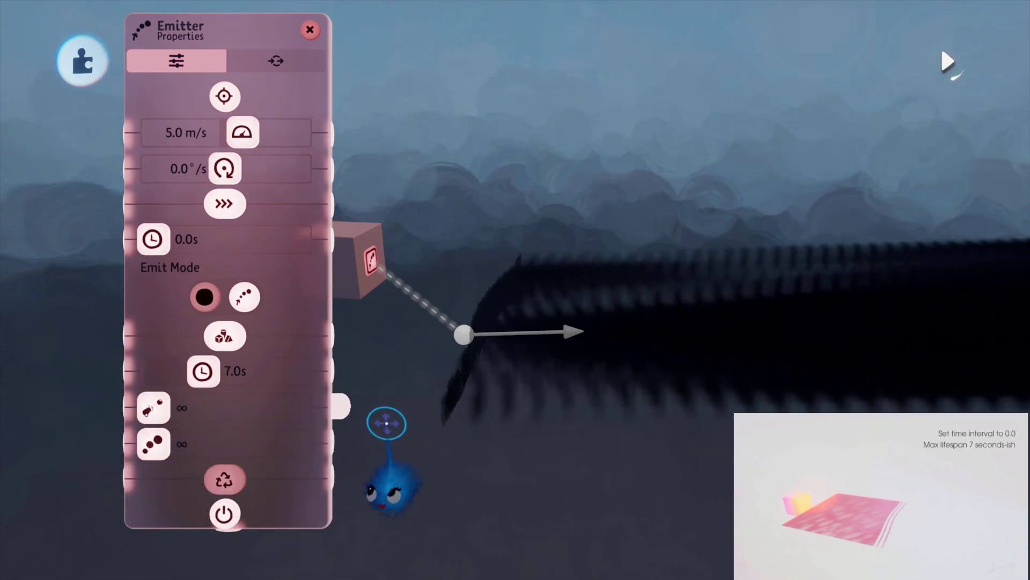
middle_click_drag(386, 423, 403, 412)
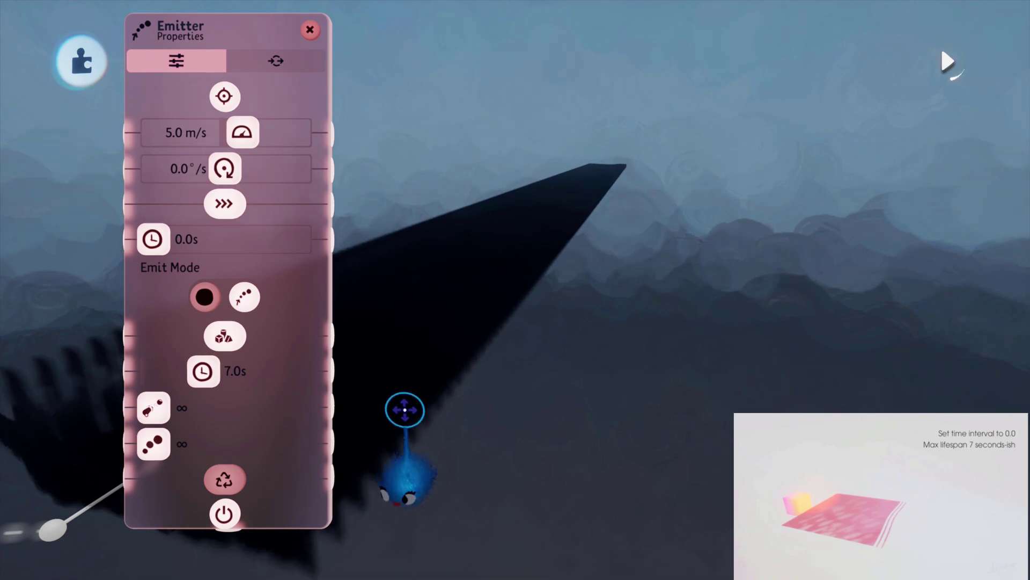
middle_click_drag(378, 416, 219, 409)
Try Max Emitted At Once 26 and Max Emitted 28, and restore both limits to infinite
left_click_drag(157, 413, 172, 444)
middle_click_drag(182, 443, 260, 444)
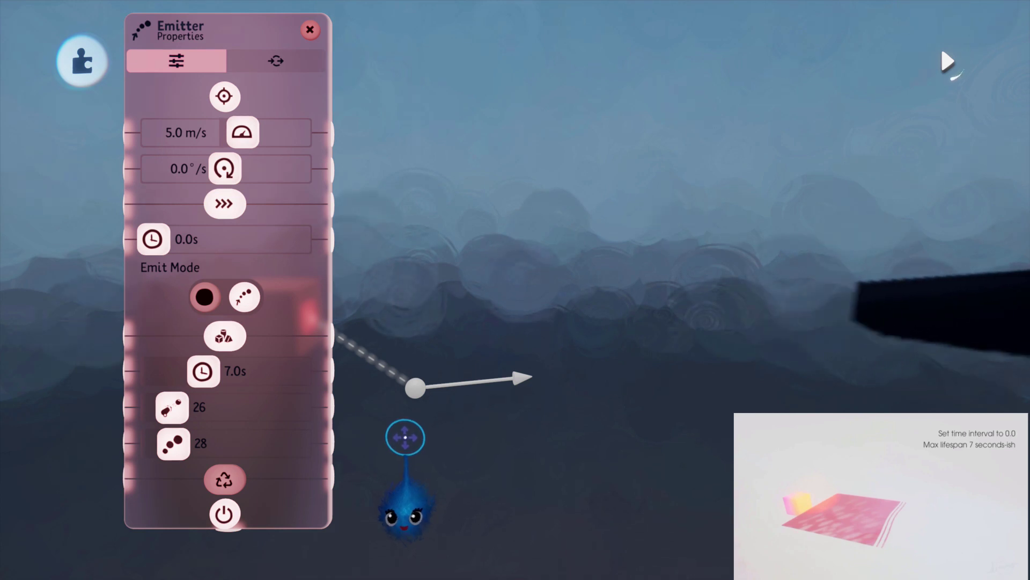
left_click_drag(173, 443, 153, 443)
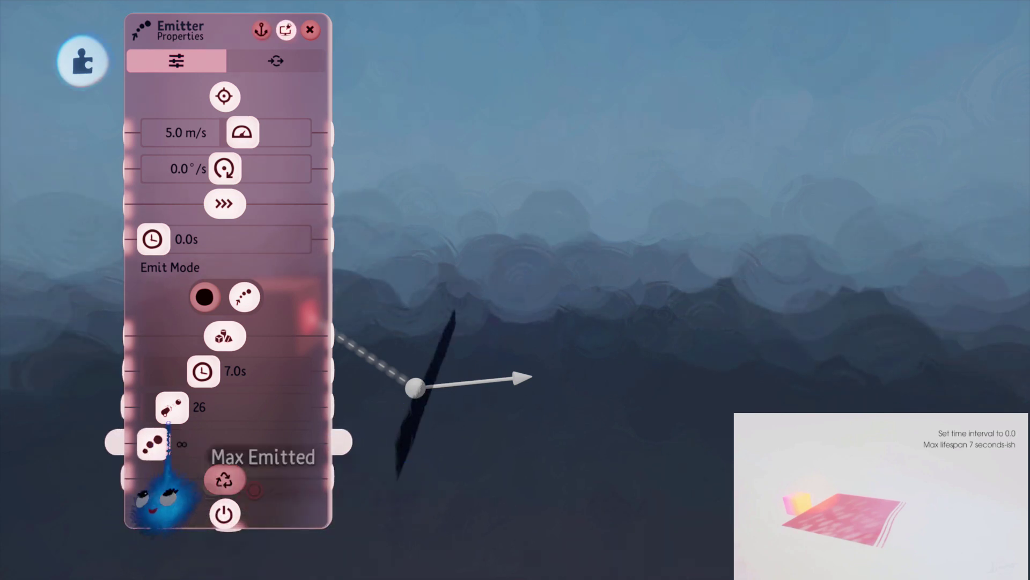
left_click_drag(171, 408, 162, 406)
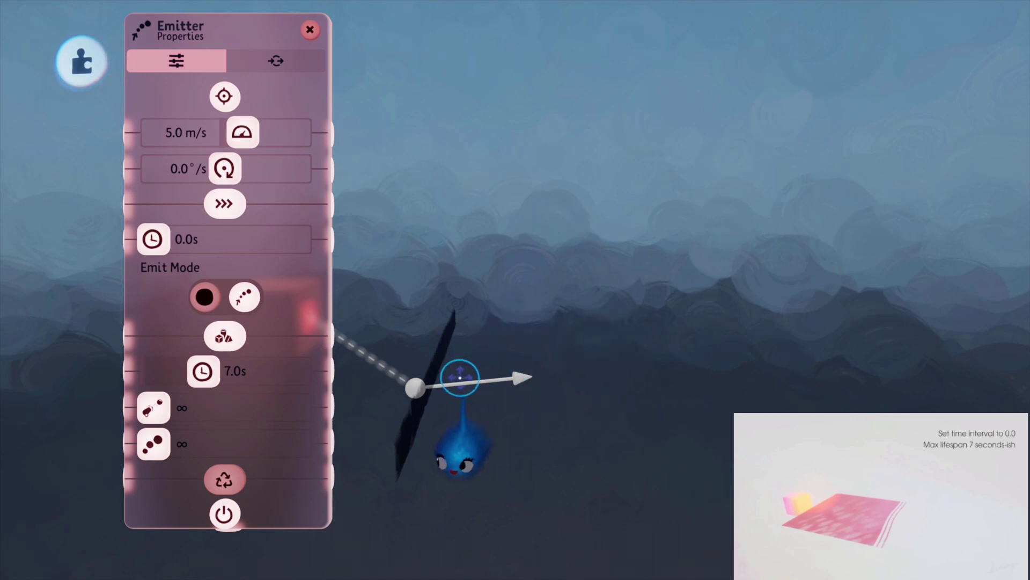
Move the emitter's settings away from the cube and close them
left_click_drag(293, 410, 237, 431)
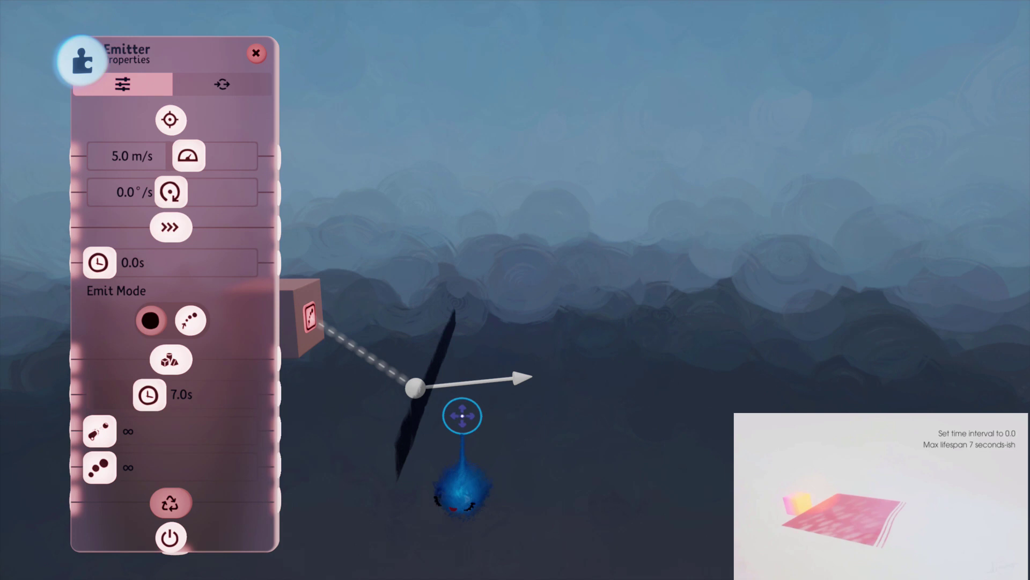
middle_click_drag(454, 404, 519, 417)
key("Escape")
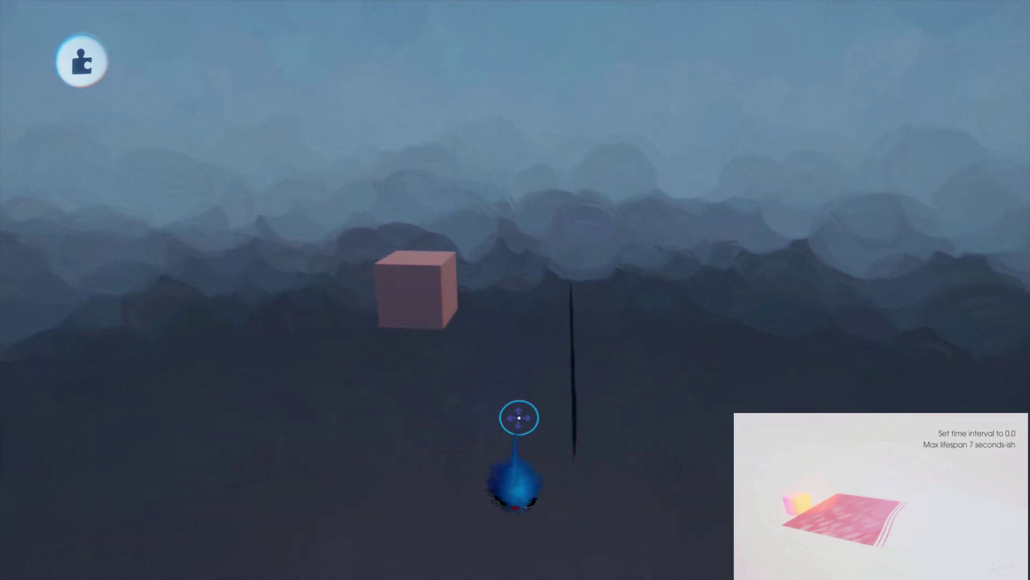
Clone the black stroke repeatedly away from the cube to form an evenly spaced sheet of 29 strokes
middle_click_drag(577, 400, 525, 409)
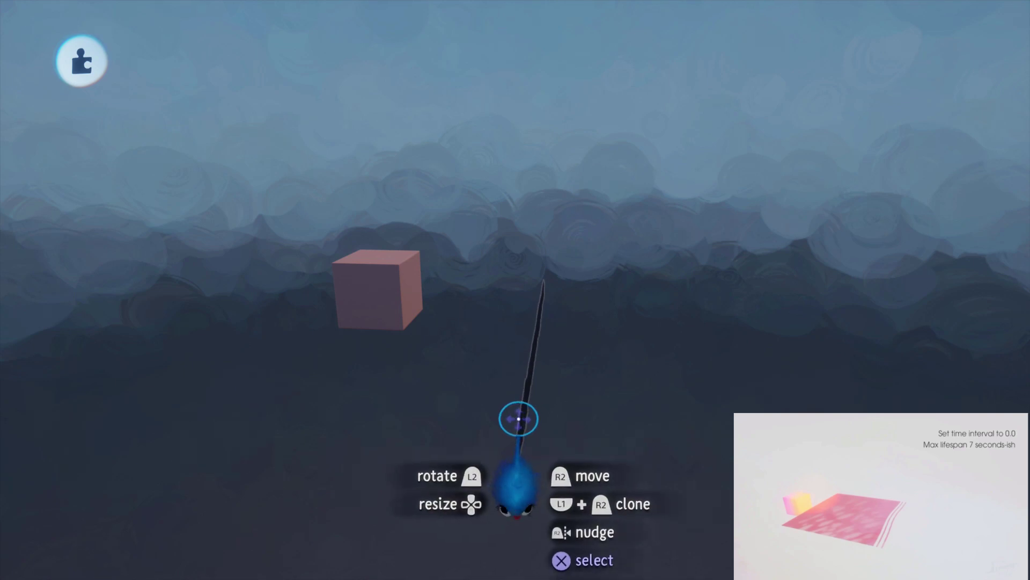
mouse_move(518, 419)
left_mouse_down()
mouse_move(653, 405)
mouse_move(872, 406)
mouse_move(849, 404)
mouse_move(832, 424)
mouse_move(920, 425)
mouse_move(906, 425)
left_mouse_up()
key("Right")
key("Right")
key("Right")
key("Right")
key("Right")
key("Right")
key("Right")
key("Right")
key("Right")
key("Right")
key("Right")
key("Right")
key("Right")
key("Right")
key("Right")
key("Right")
key("Right")
key("Right")
key("Right")
key("Right")
key("Right")
key("Right")
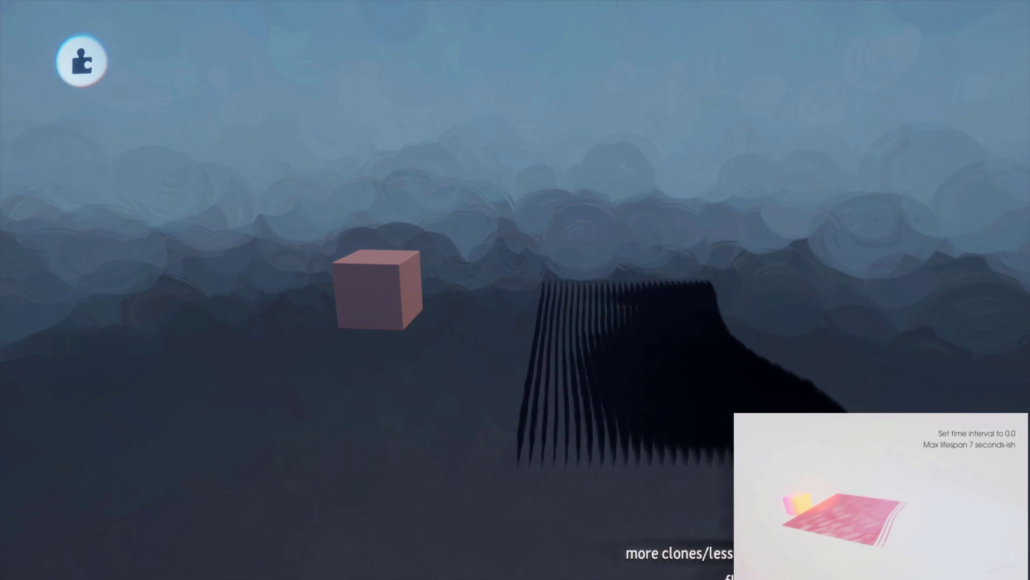
middle_click_drag(731, 558, 731, 489)
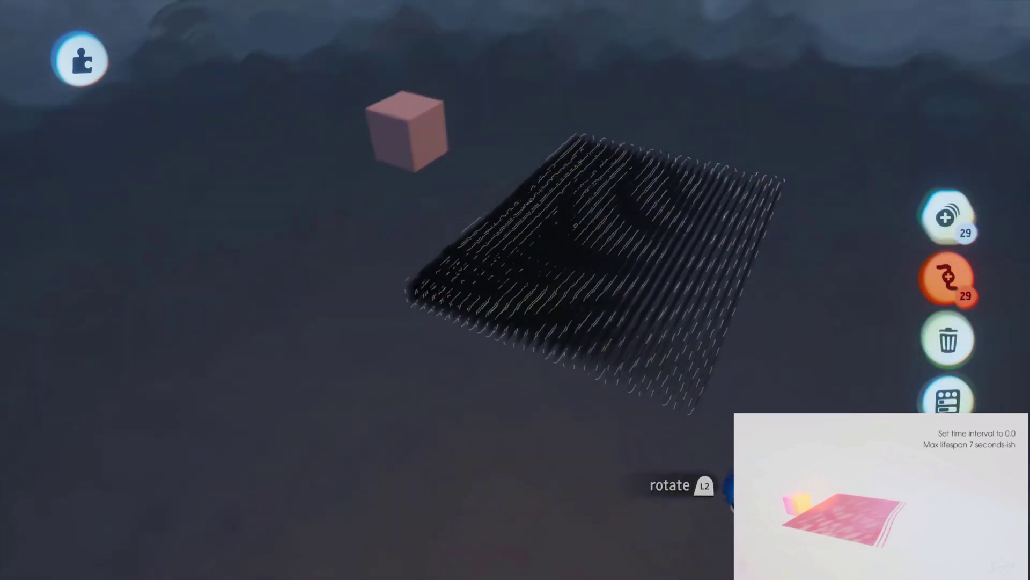
Deselect the sheet's strokes, sculpt a second cube above the sheet, and leave sculpt mode
middle_click_drag(758, 429, 727, 430)
key("Escape")
middle_click_drag(614, 426, 619, 327)
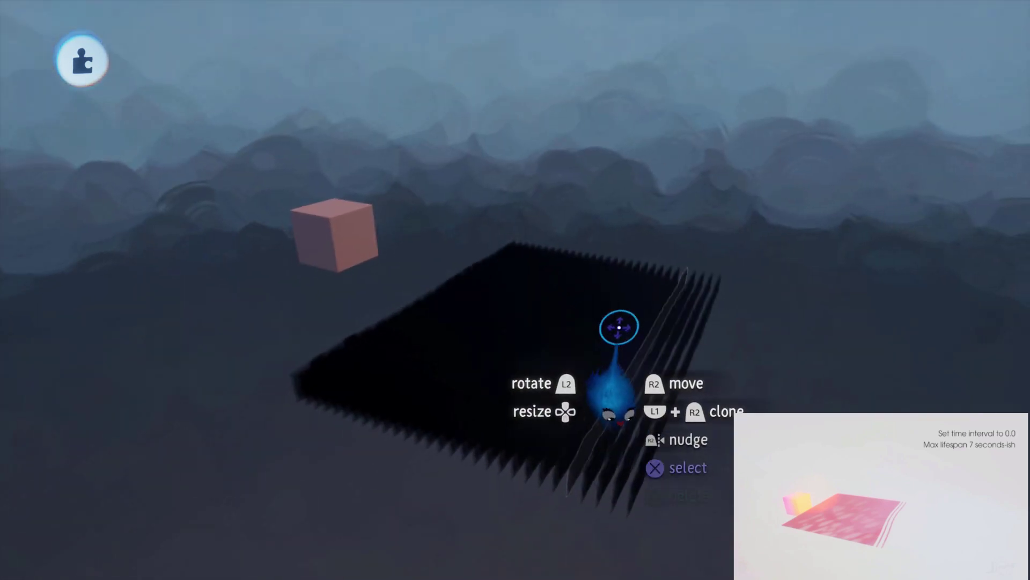
left_click(383, 85)
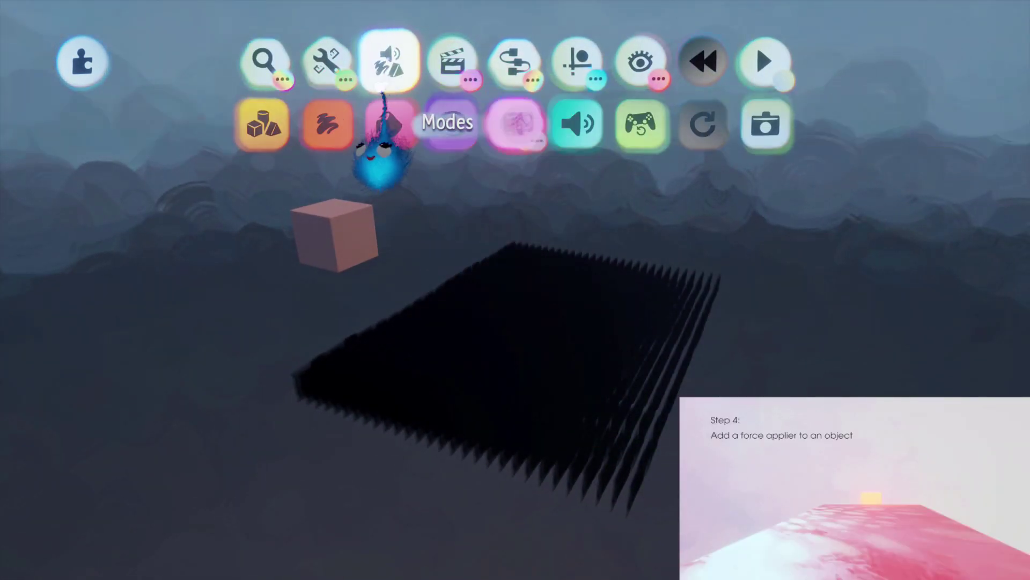
left_click(263, 124)
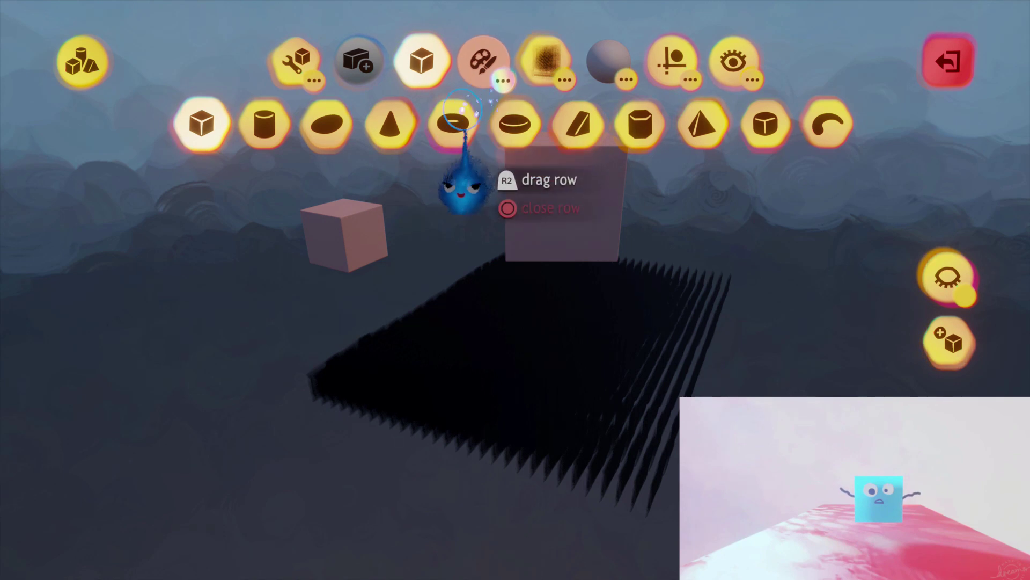
key("Escape")
Attach a Force Applier gadget to the front face of the new cube
left_click(511, 69)
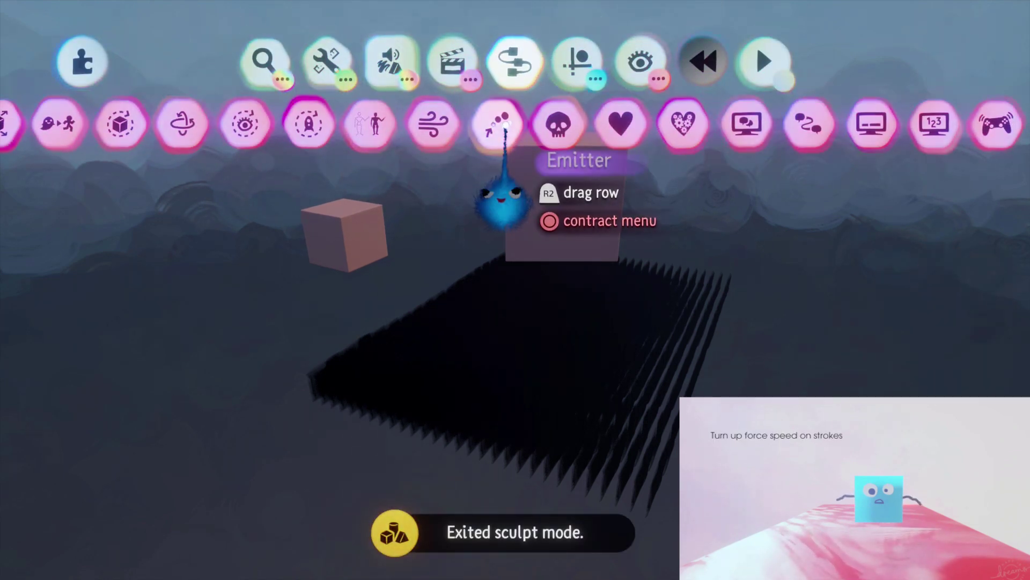
left_click(433, 125)
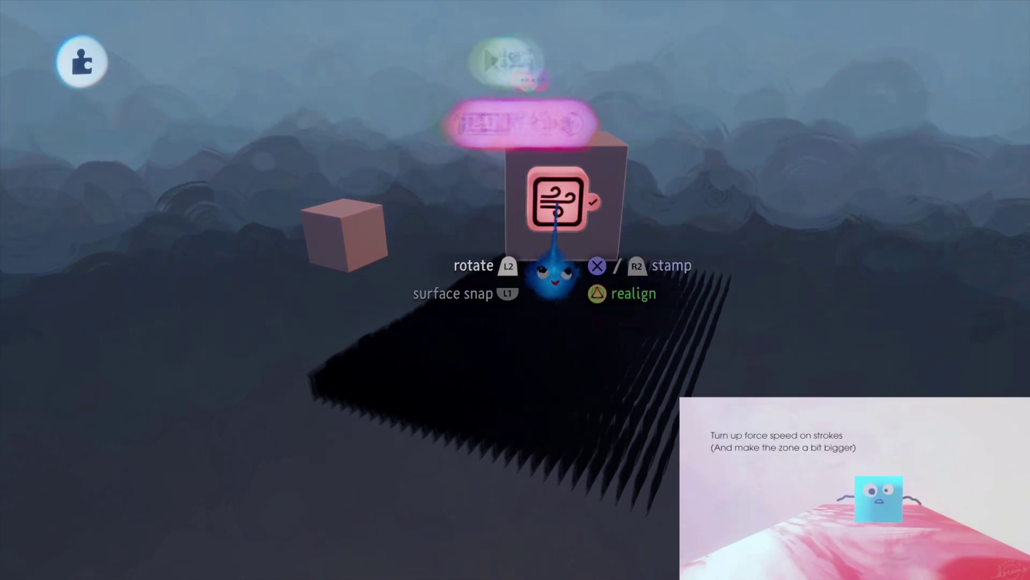
left_click(558, 268)
key("Escape")
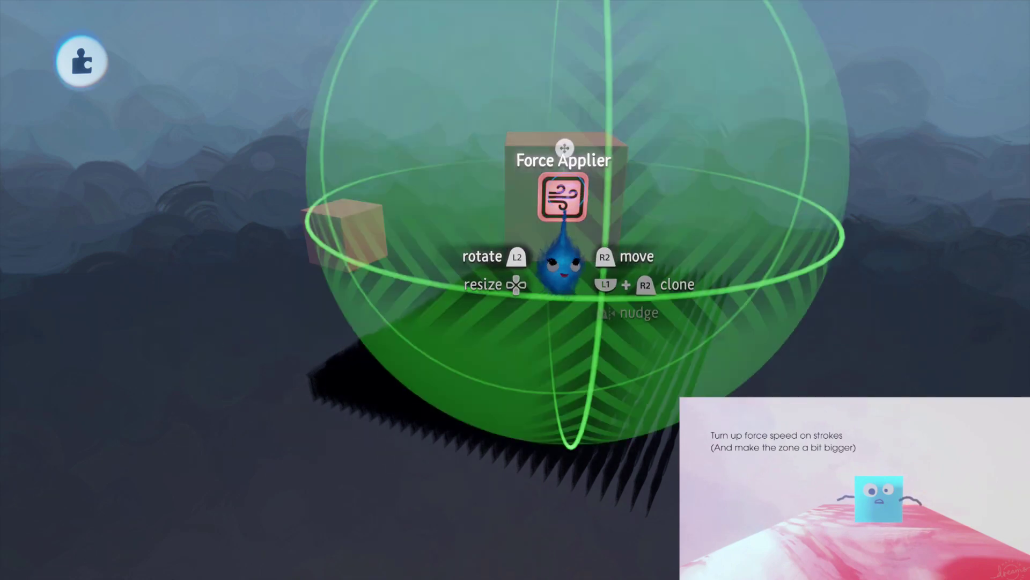
Set the Force Applier to pull with a stroke force speed of 20.8 m/s, enlarge its zone, and close its settings
left_click(563, 263)
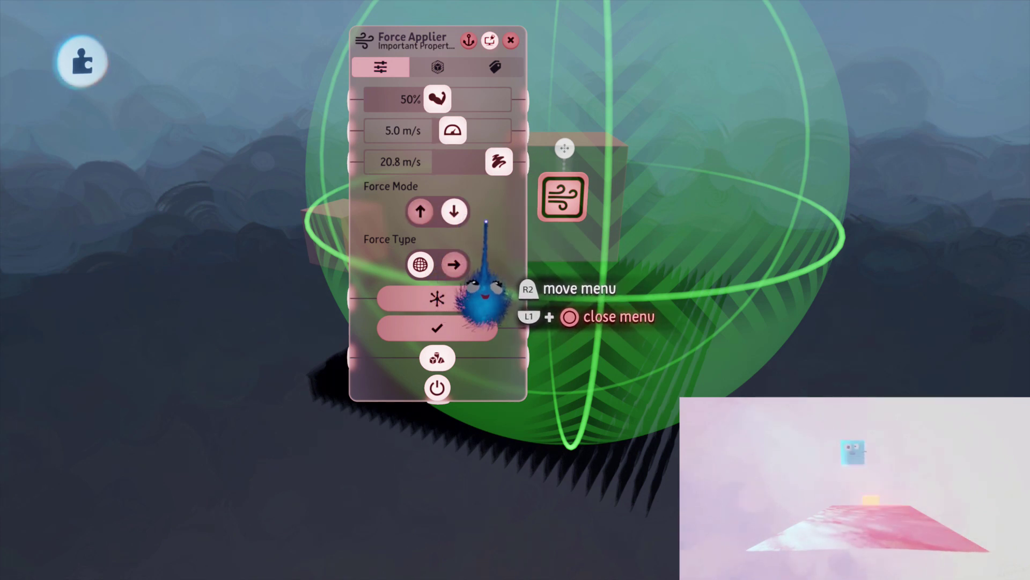
mouse_move(564, 148)
left_mouse_down()
mouse_move(559, 166)
mouse_move(558, 157)
left_mouse_up()
key("Up")
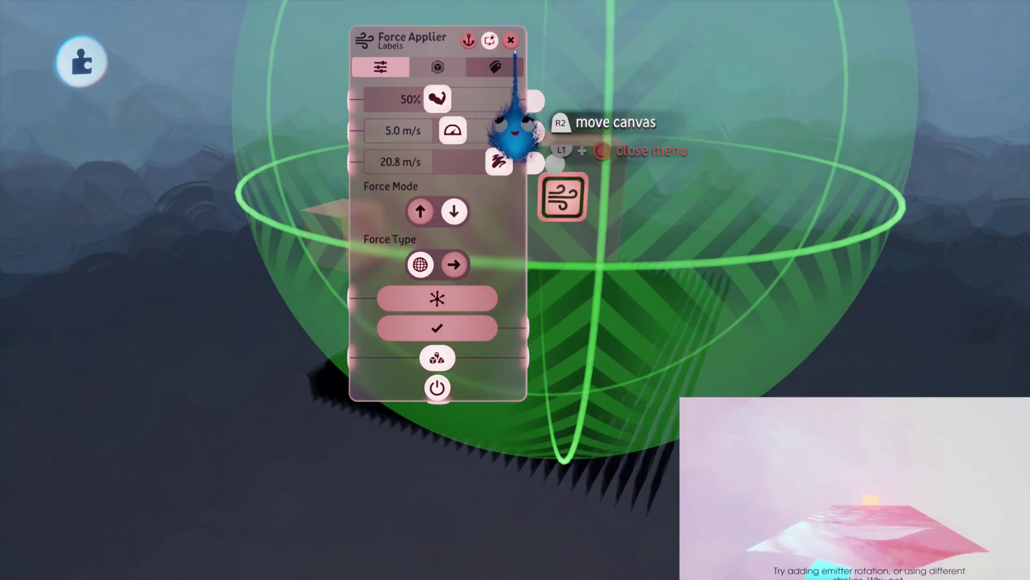
left_click(511, 41)
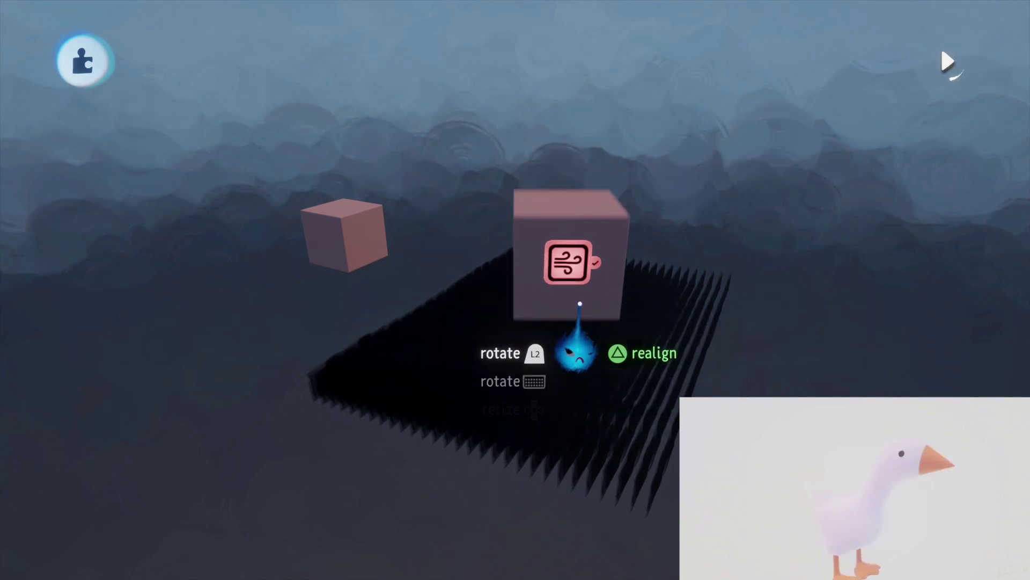
Move the force cube above, through and across the sheet to test how the strokes react to the pull
left_click_drag(580, 304, 606, 299)
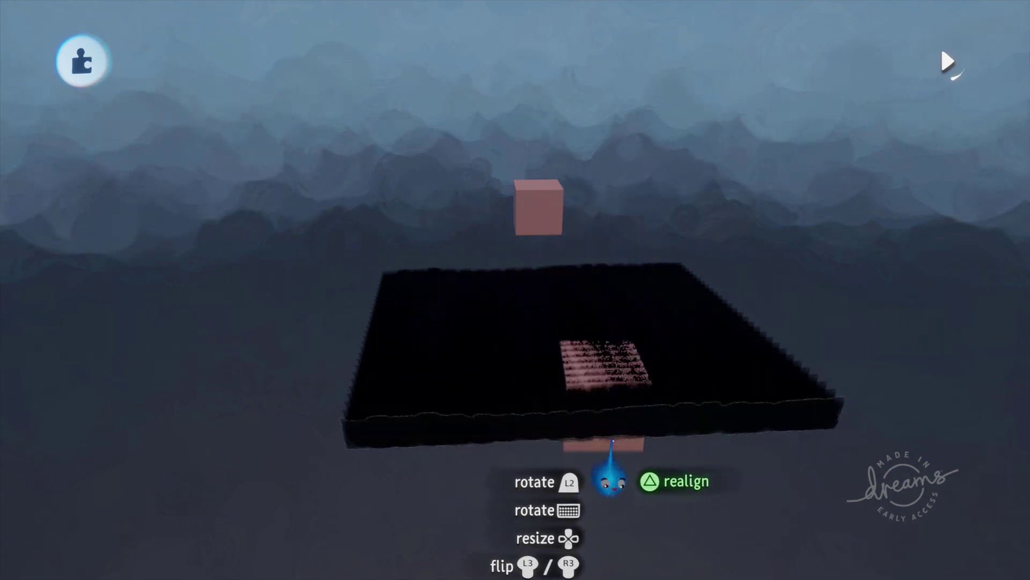
left_click_drag(581, 437, 584, 471)
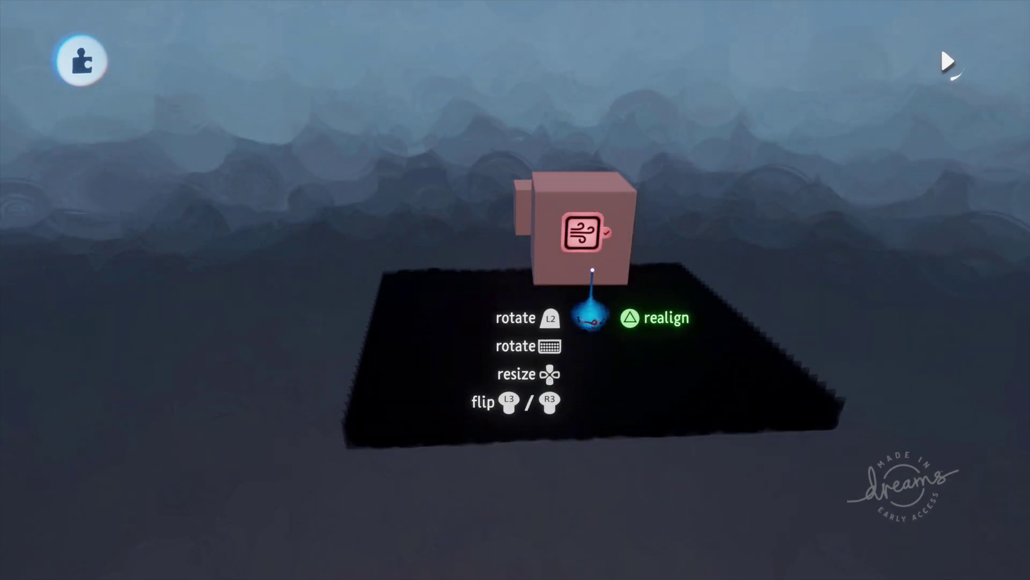
left_click_drag(584, 383, 589, 366)
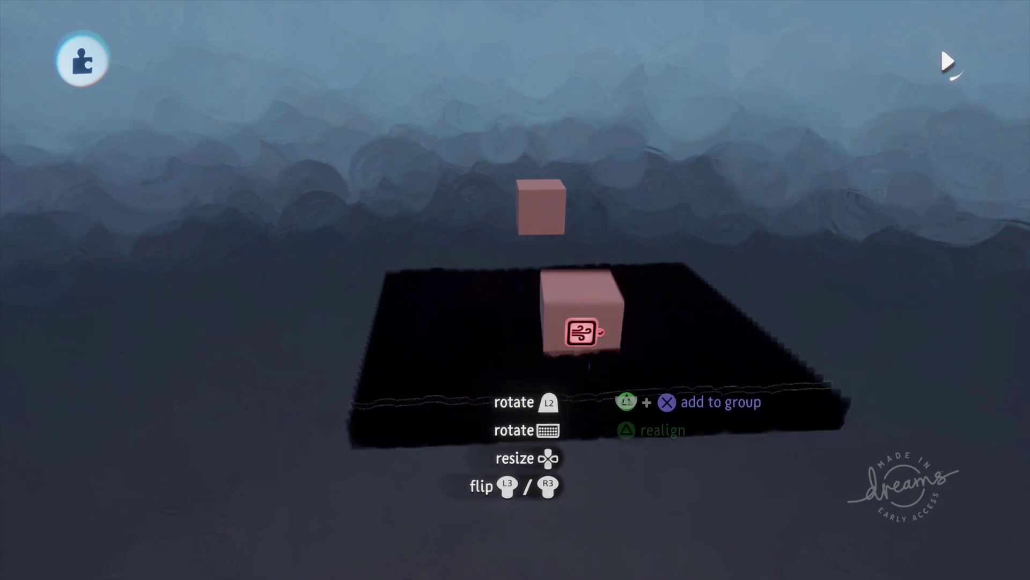
left_click_drag(580, 310, 585, 317)
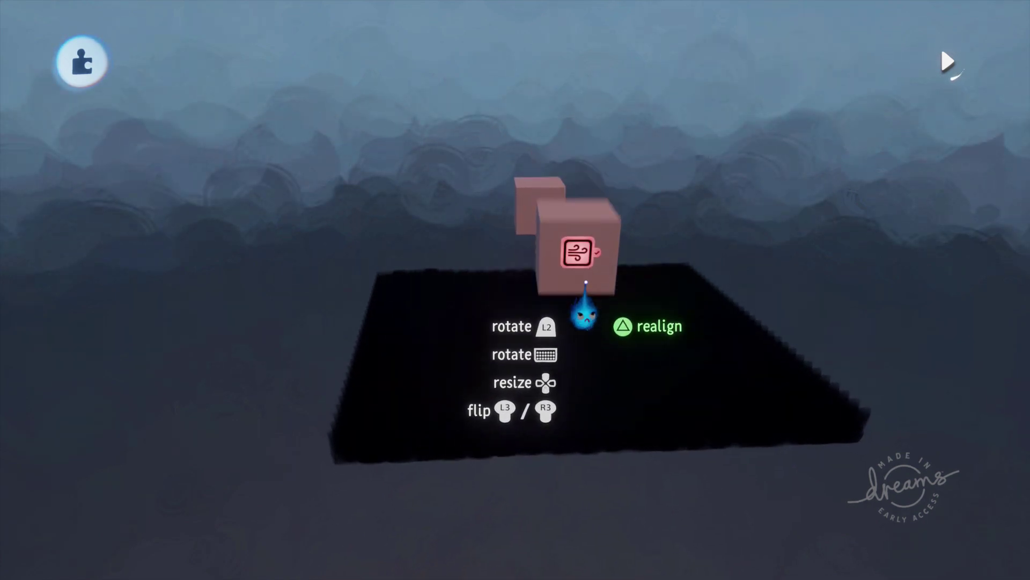
mouse_move(577, 375)
left_mouse_down()
mouse_move(568, 274)
mouse_move(574, 367)
left_mouse_up()
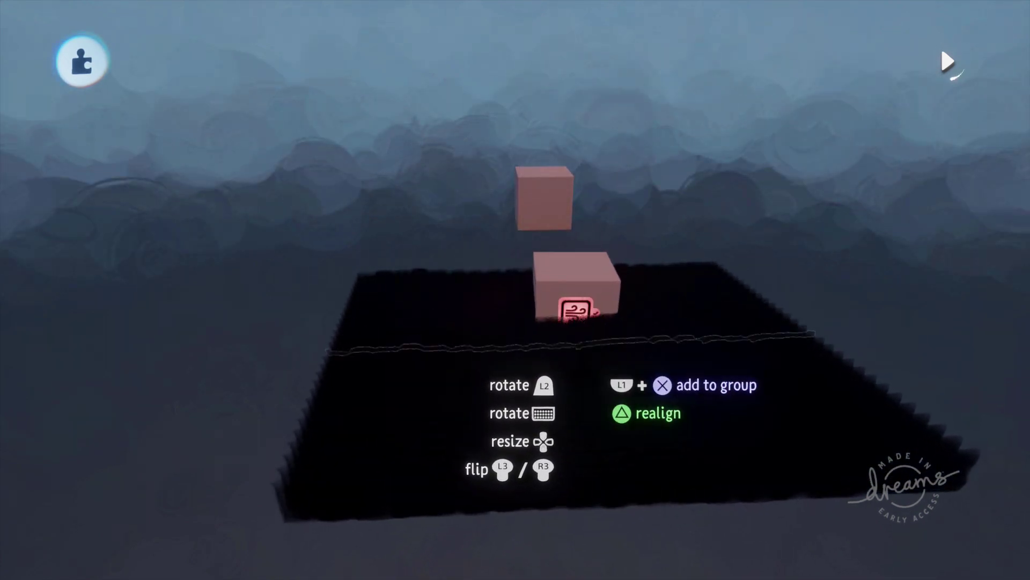
left_click_drag(638, 315, 660, 317)
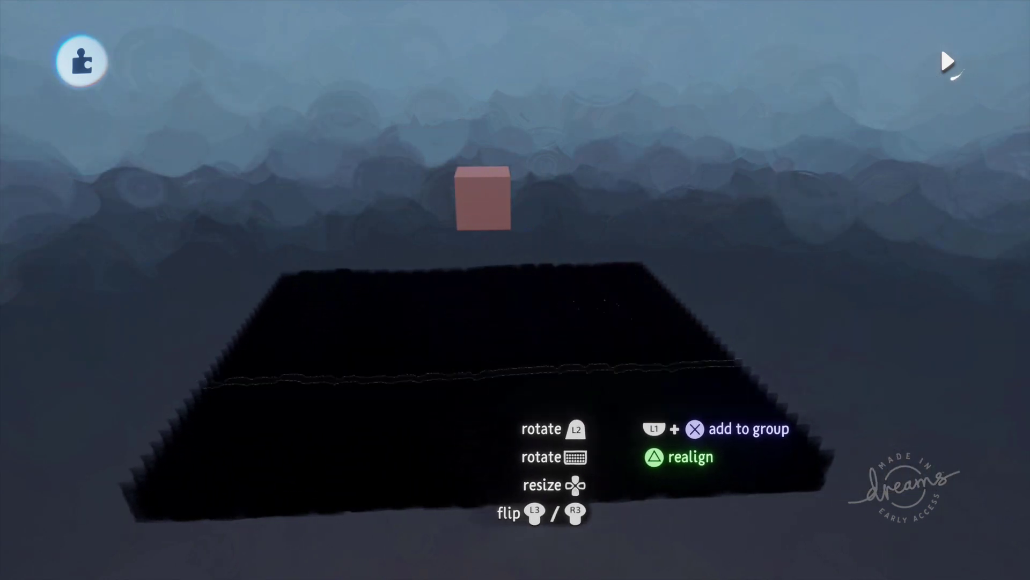
left_click_drag(690, 370, 673, 473)
left_click_drag(663, 510, 383, 421)
left_click_drag(375, 387, 503, 415)
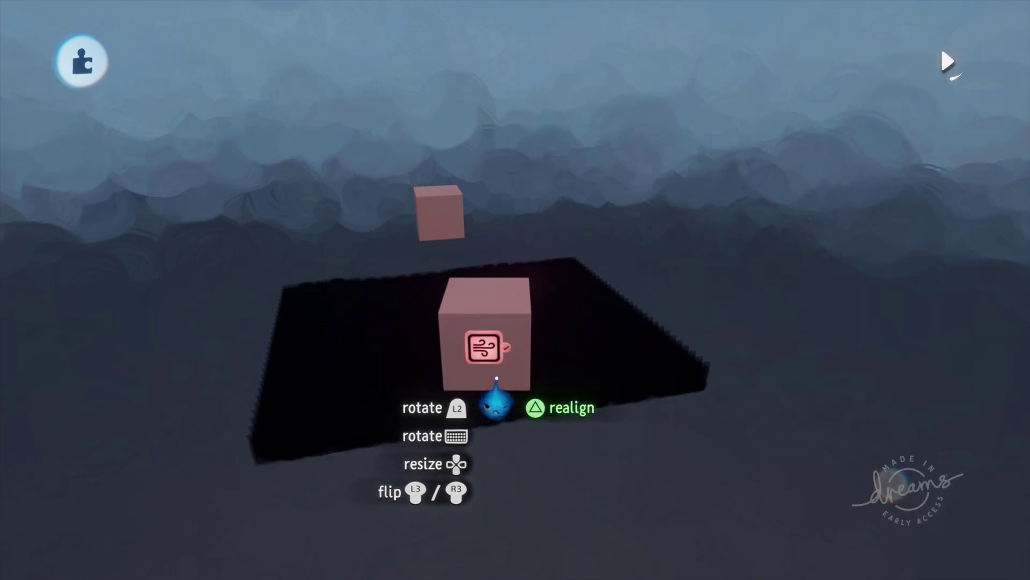
Shrink the Force Applier's zone, offset it to one side of the cube, and close the settings
left_click(485, 347)
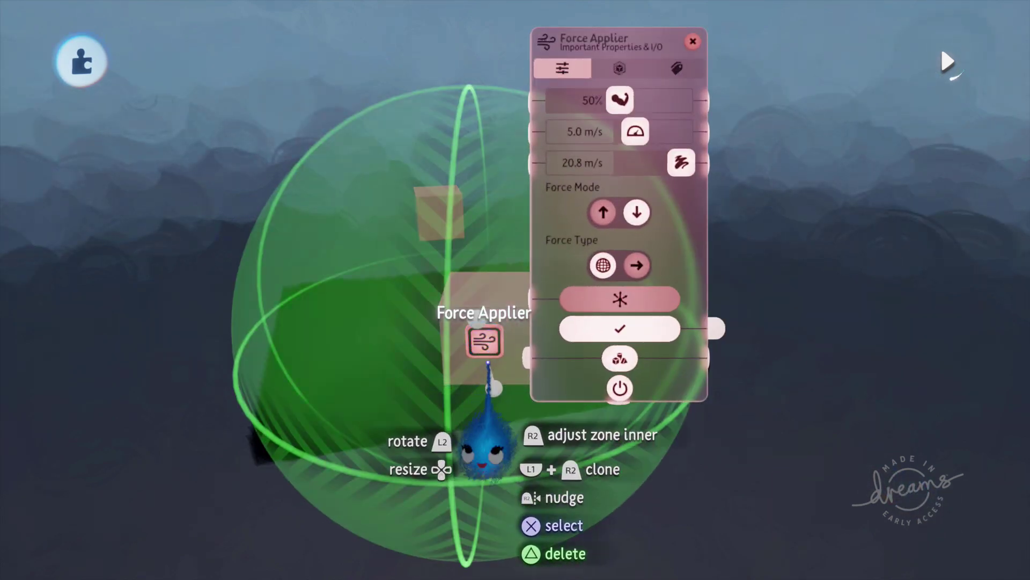
left_click_drag(471, 391, 315, 434)
left_click_drag(324, 396, 327, 395)
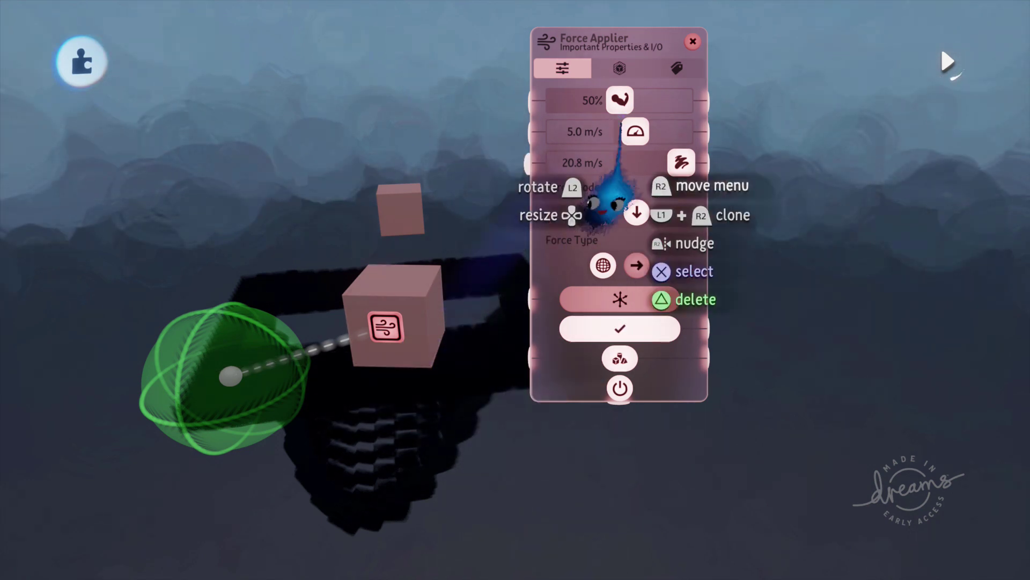
left_click(693, 41)
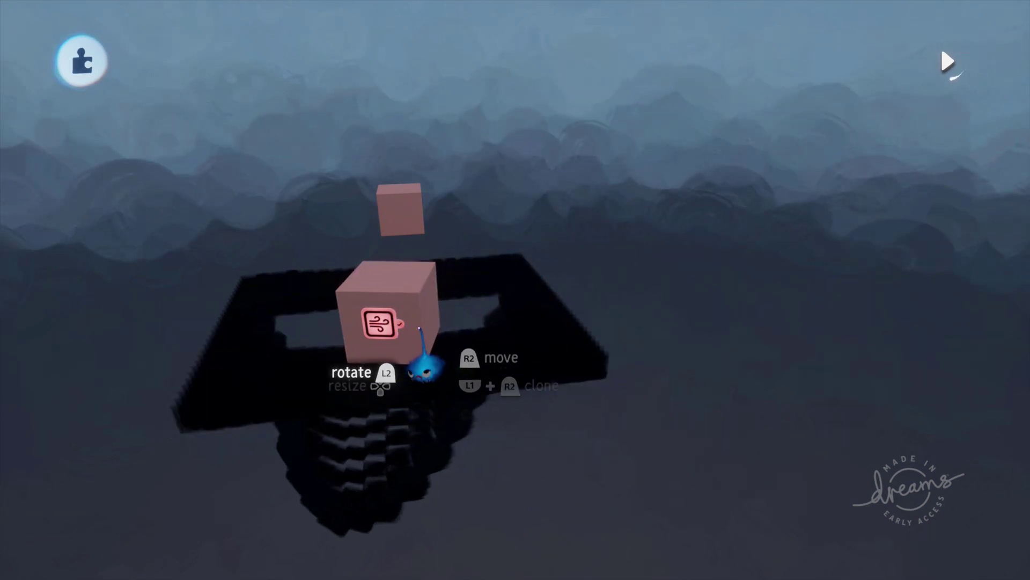
Move the force cube through the sheet with the smaller zone, and switch its Force Mode to Push
left_click_drag(429, 338, 421, 259)
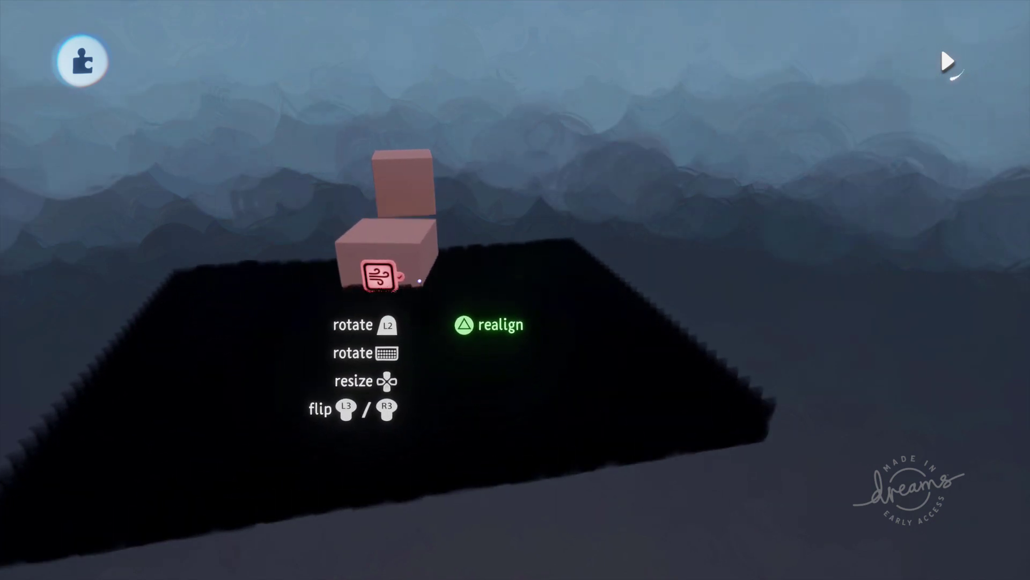
left_click_drag(424, 364, 435, 400)
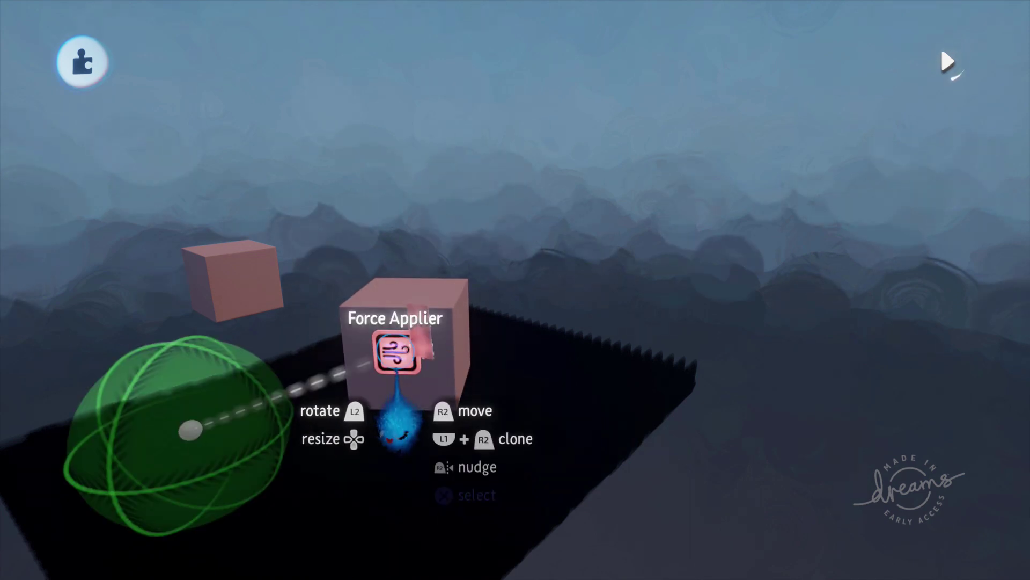
left_click(423, 350)
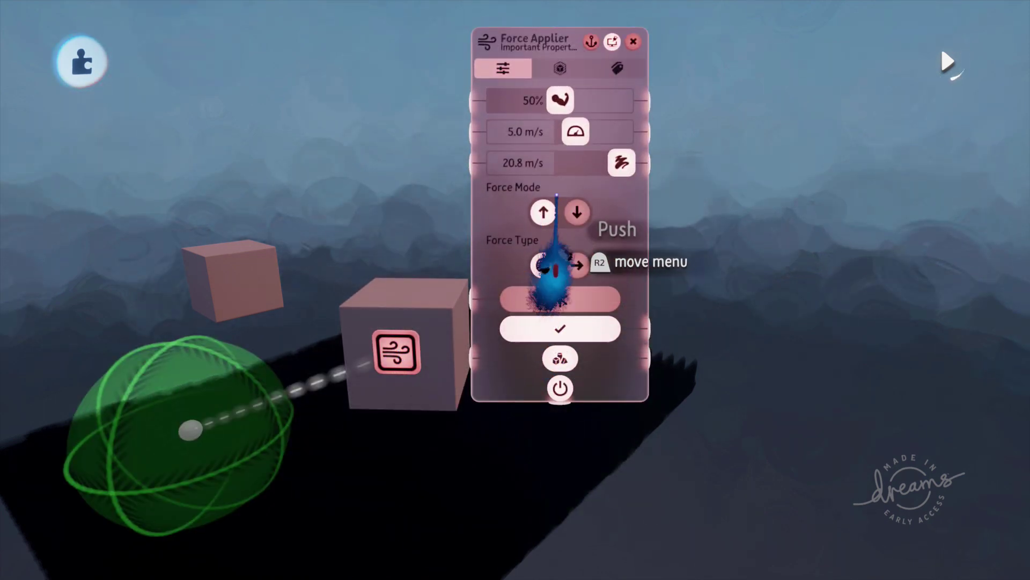
key("Escape")
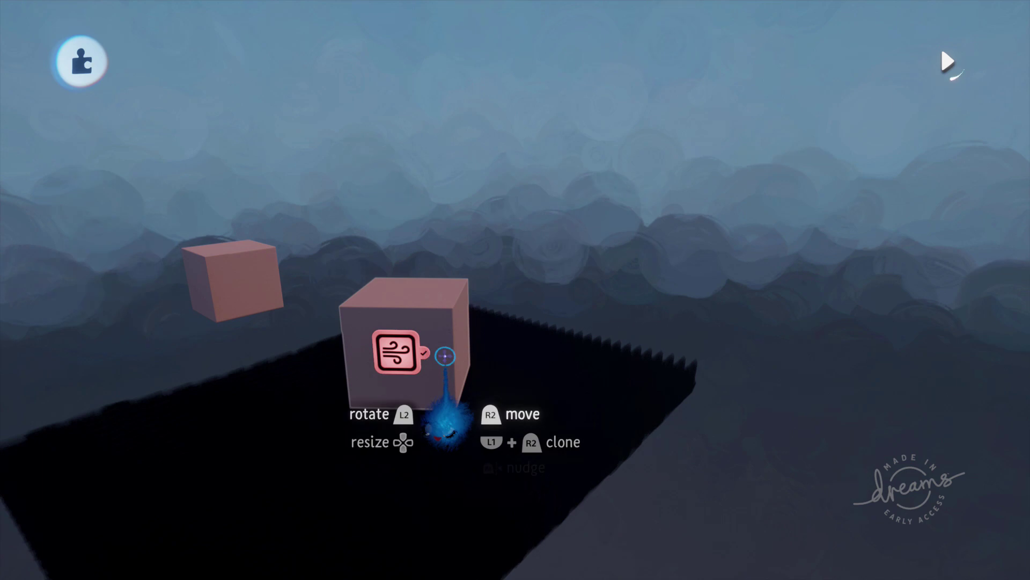
Move the cube sideways, down through and above the sheet to examine how the pushing force deforms the strokes
left_click_drag(438, 411, 473, 394)
left_click_drag(489, 438, 431, 410)
left_click_drag(466, 453, 568, 436)
left_click_drag(584, 492, 594, 489)
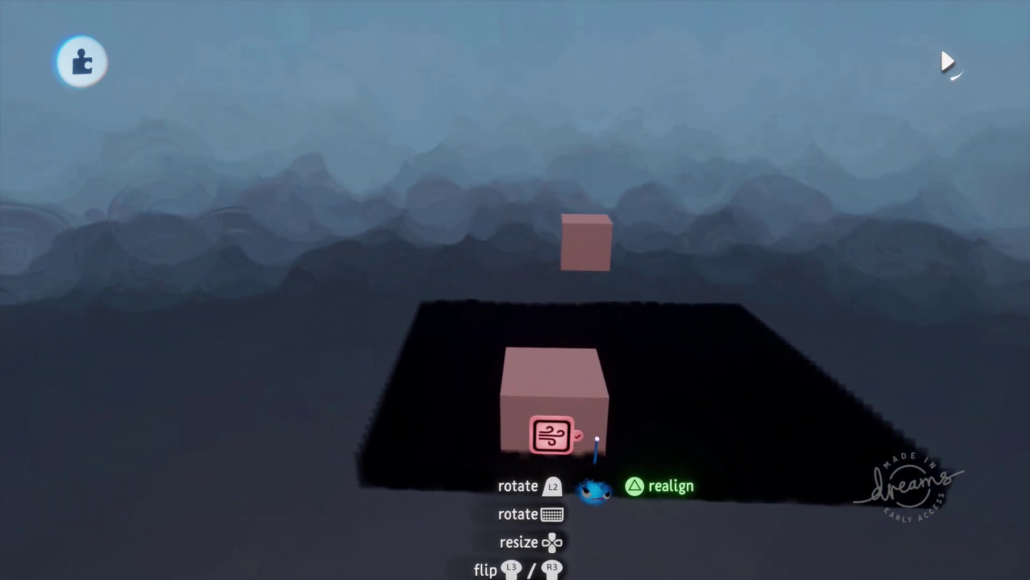
left_click_drag(569, 430, 683, 425)
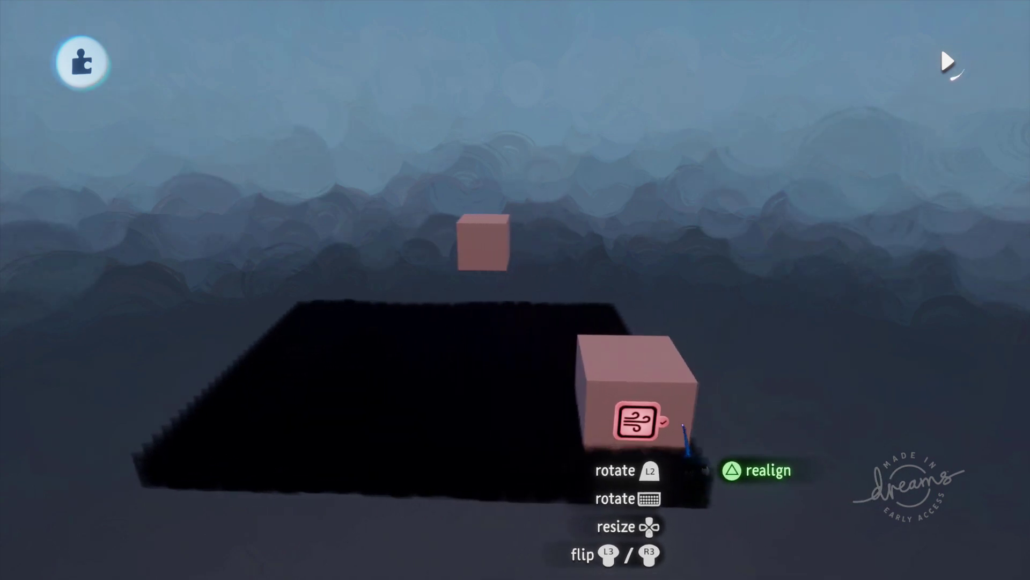
left_click_drag(612, 446, 592, 360)
left_click_drag(578, 314, 575, 239)
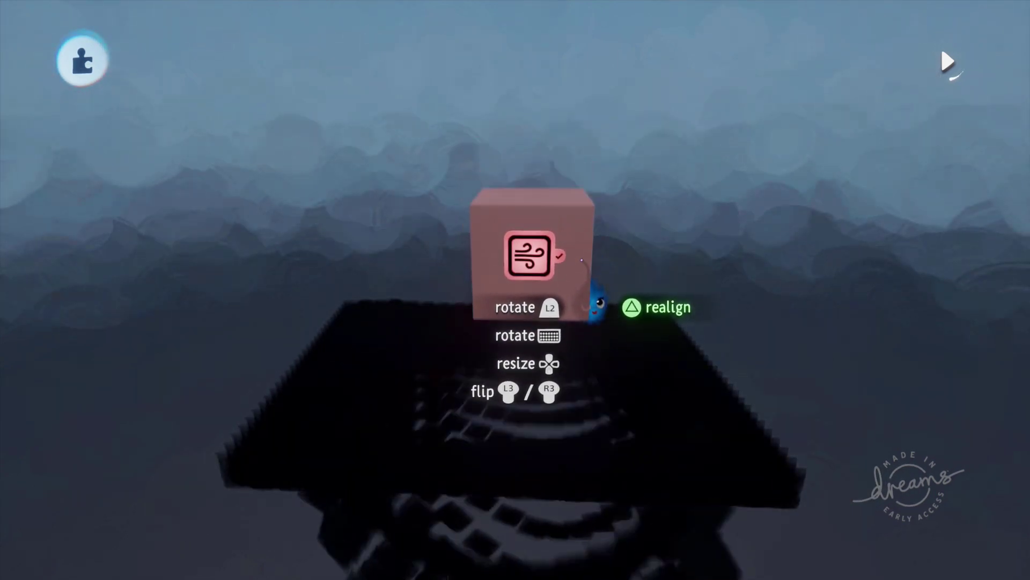
left_click_drag(597, 304, 582, 501)
left_click_drag(590, 428, 595, 304)
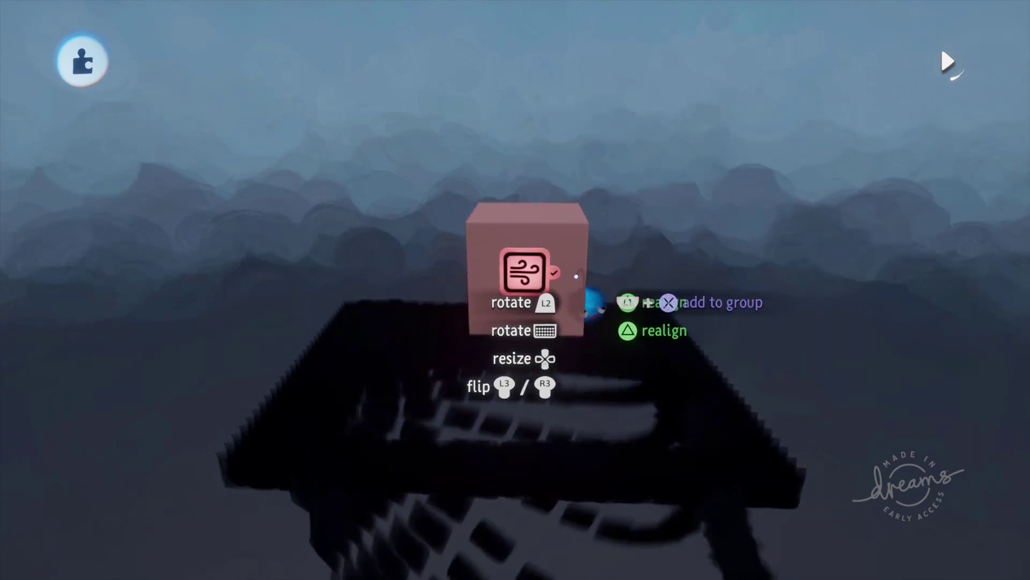
mouse_move(579, 243)
left_mouse_down()
mouse_move(562, 486)
mouse_move(580, 228)
left_mouse_up()
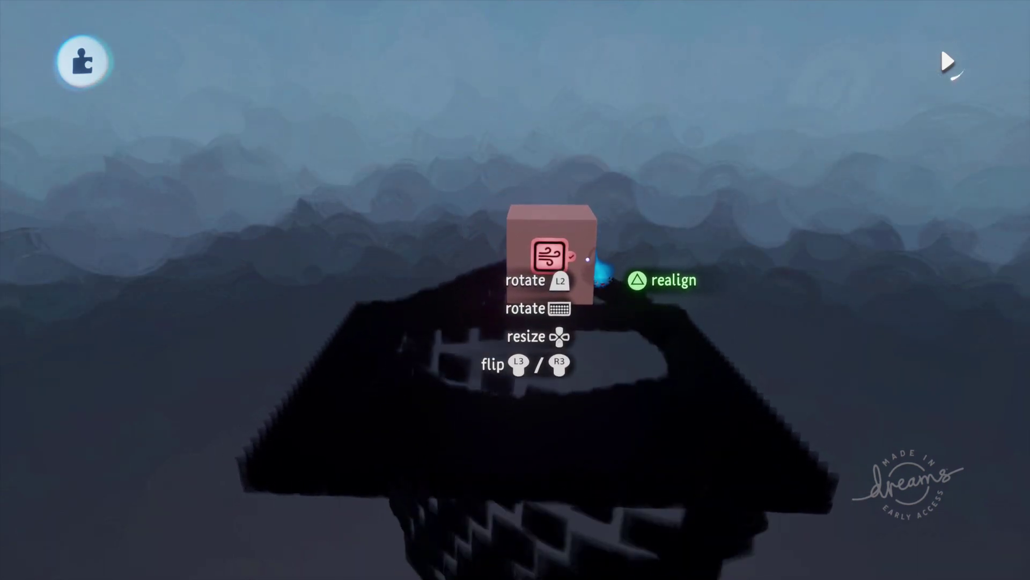
mouse_move(588, 259)
left_mouse_down()
mouse_move(583, 320)
mouse_move(585, 260)
mouse_move(584, 275)
left_mouse_up()
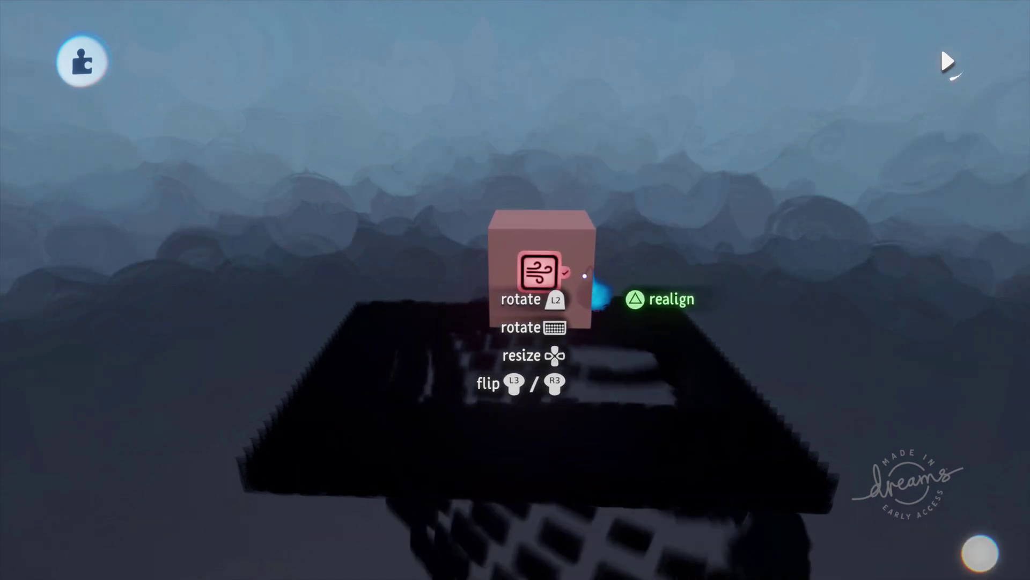
mouse_move(592, 313)
left_mouse_down()
mouse_move(589, 430)
mouse_move(595, 340)
mouse_move(576, 362)
mouse_move(581, 393)
mouse_move(465, 375)
mouse_move(564, 377)
left_mouse_up()
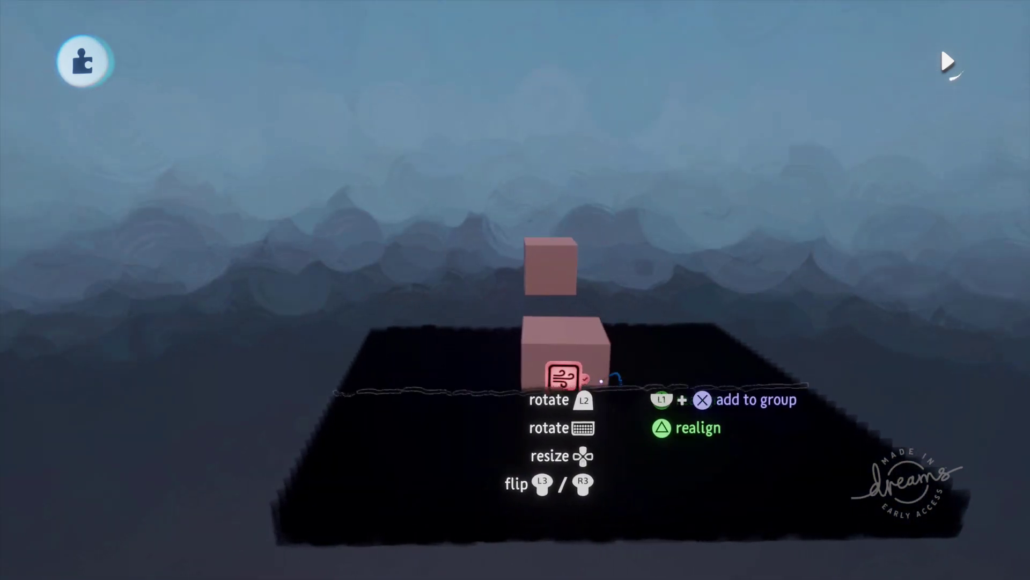
Reposition the Force Applier's zone so it is centred on the cube, and close its settings
left_click(560, 368)
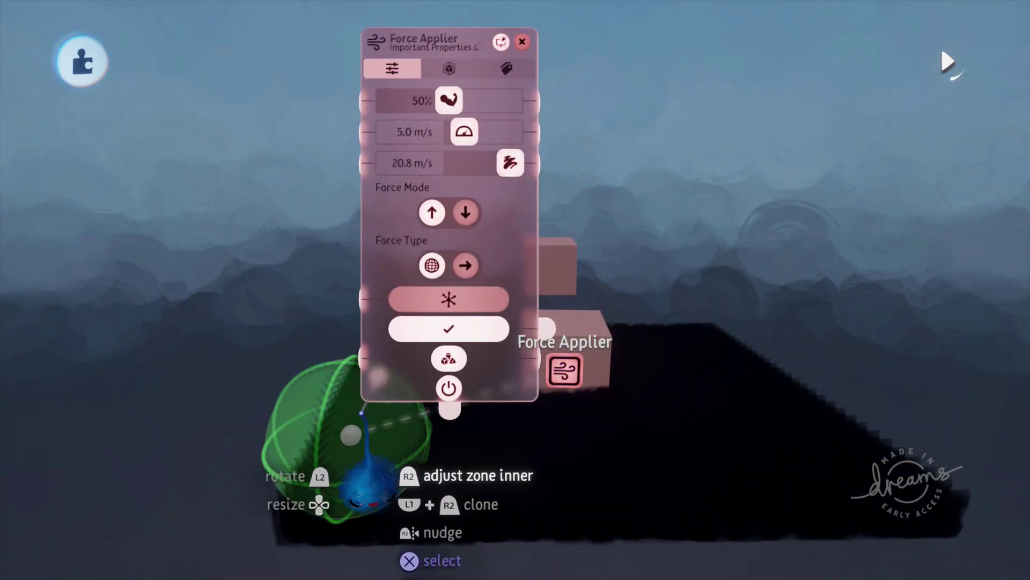
left_click_drag(356, 430, 564, 372)
middle_click_drag(571, 365, 605, 400)
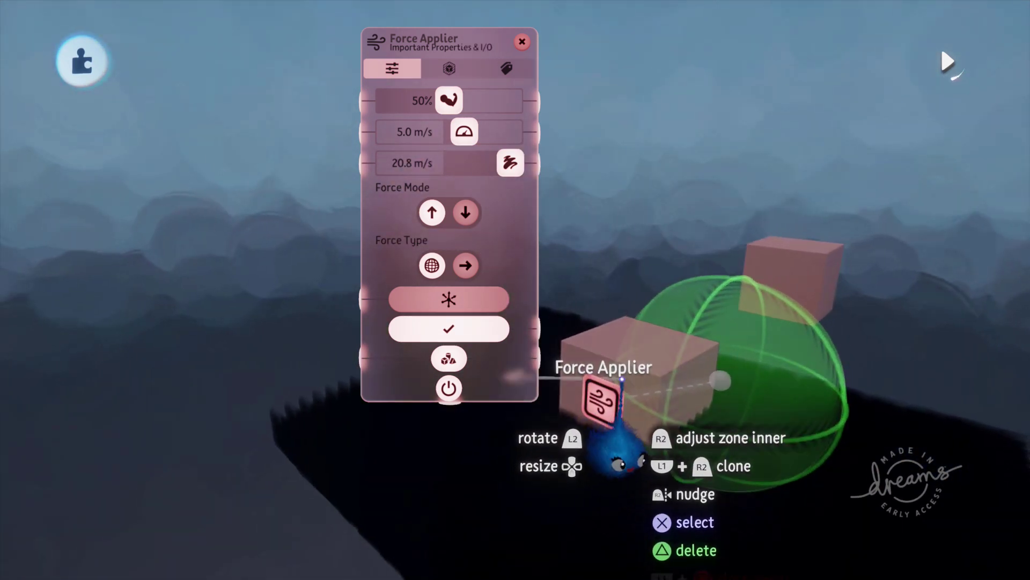
left_click_drag(680, 370, 664, 362)
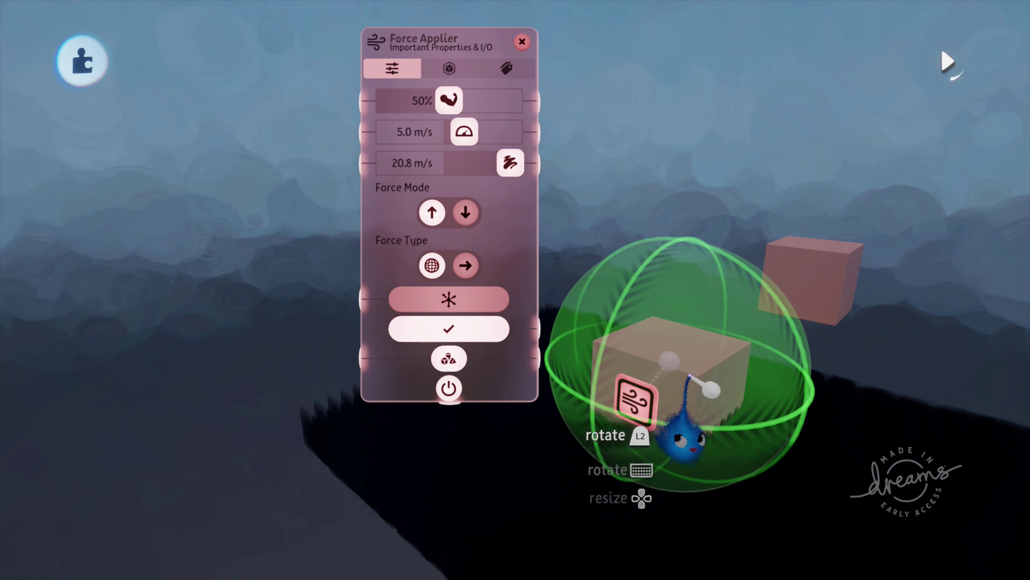
middle_click_drag(690, 377, 608, 361)
key("Escape")
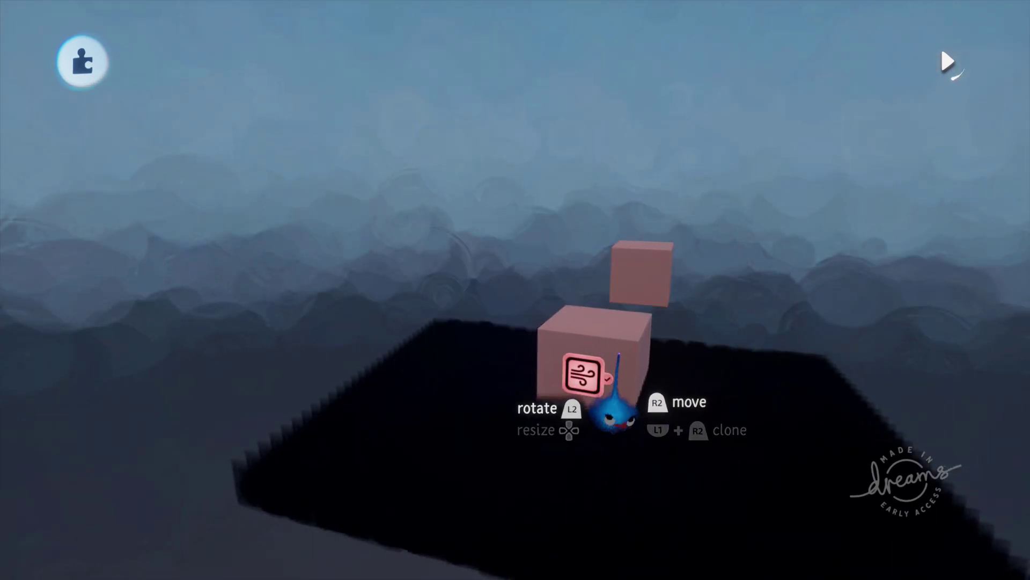
Lower and raise the cube through the sheet to test the strokes' reaction to the centred force zone
left_click_drag(614, 410, 620, 507)
left_click_drag(638, 457, 641, 393)
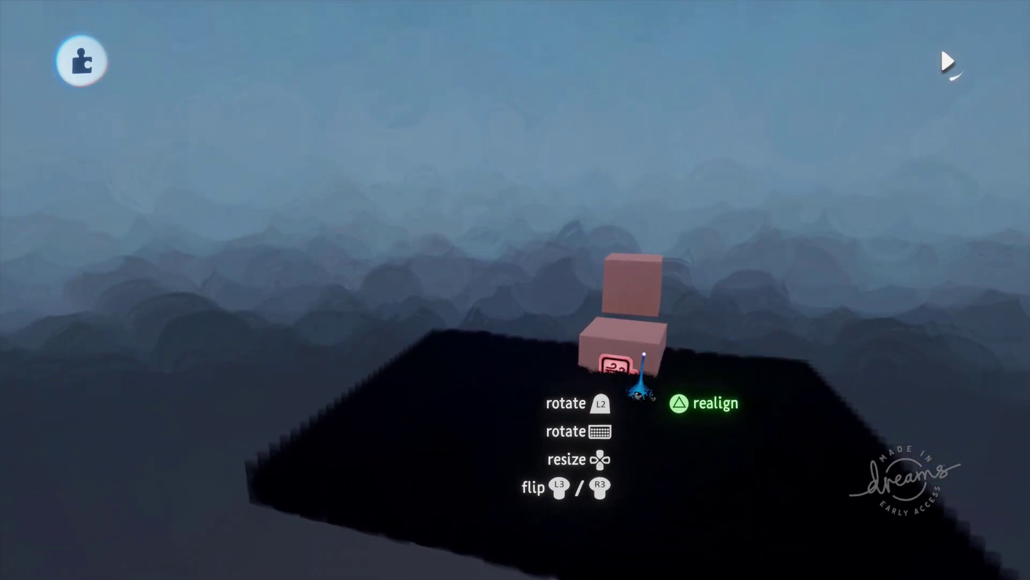
left_click_drag(637, 351, 647, 417)
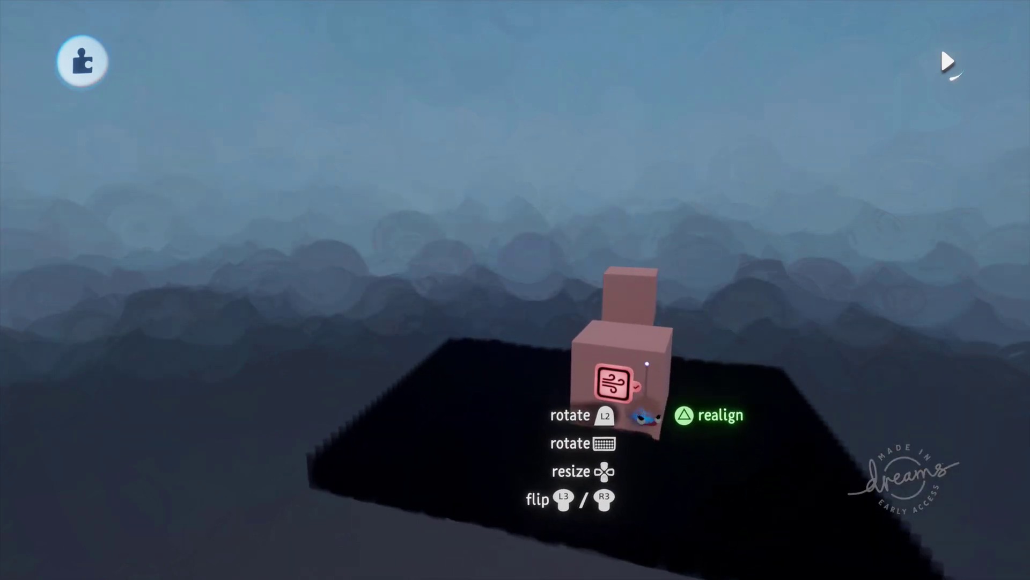
left_click_drag(600, 376, 601, 378)
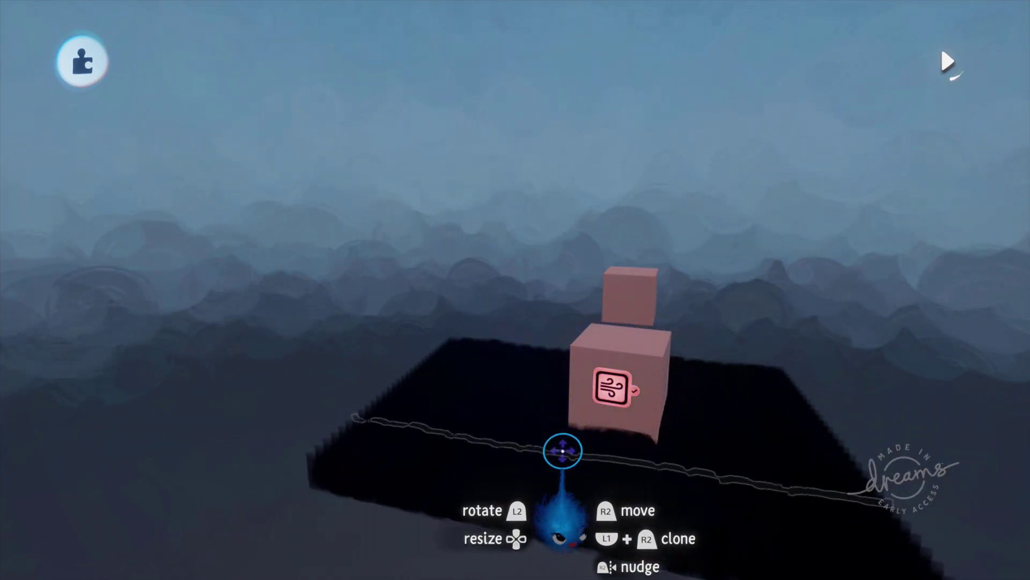